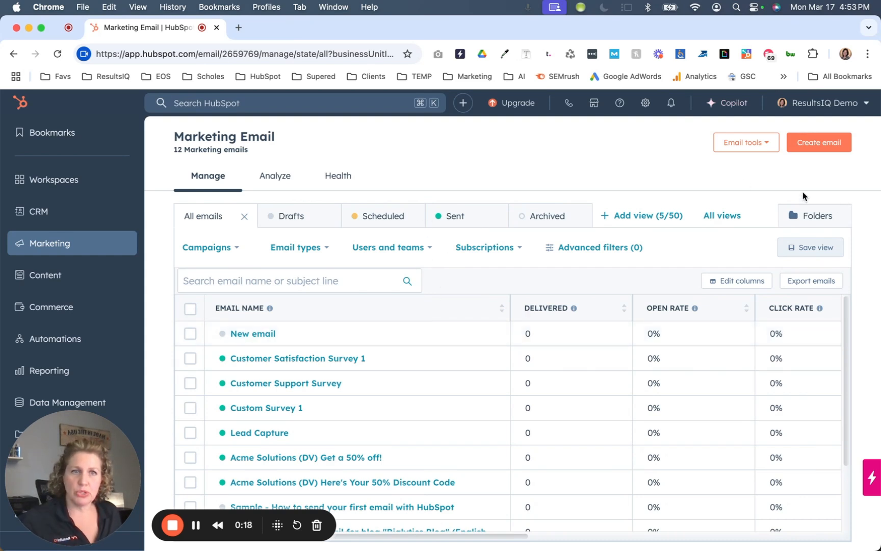
Start creating a new marketing email of the Regular type
mouse_move(106, 244)
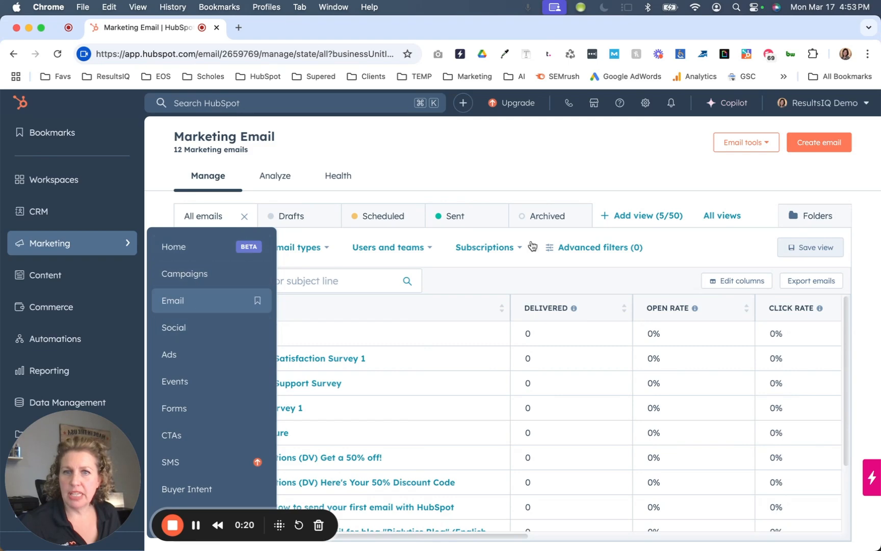
left_click(813, 148)
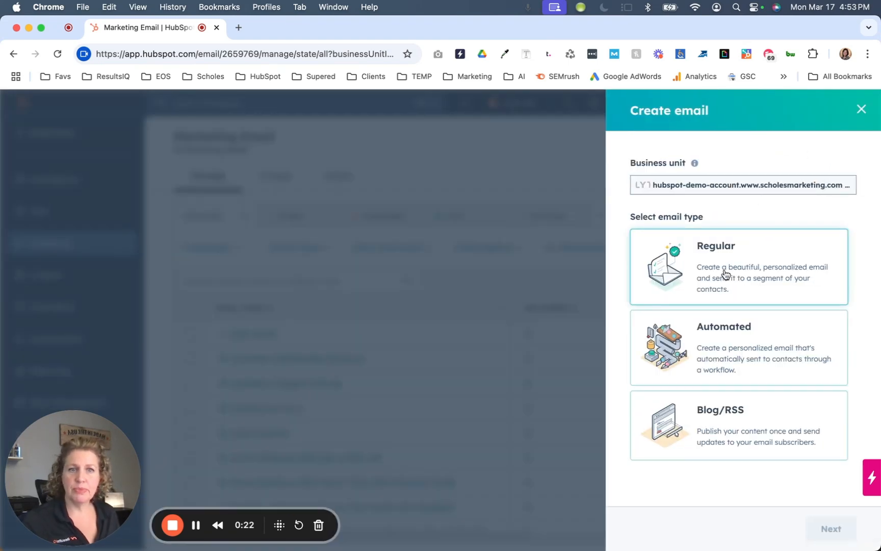
left_click(725, 273)
left_click(824, 529)
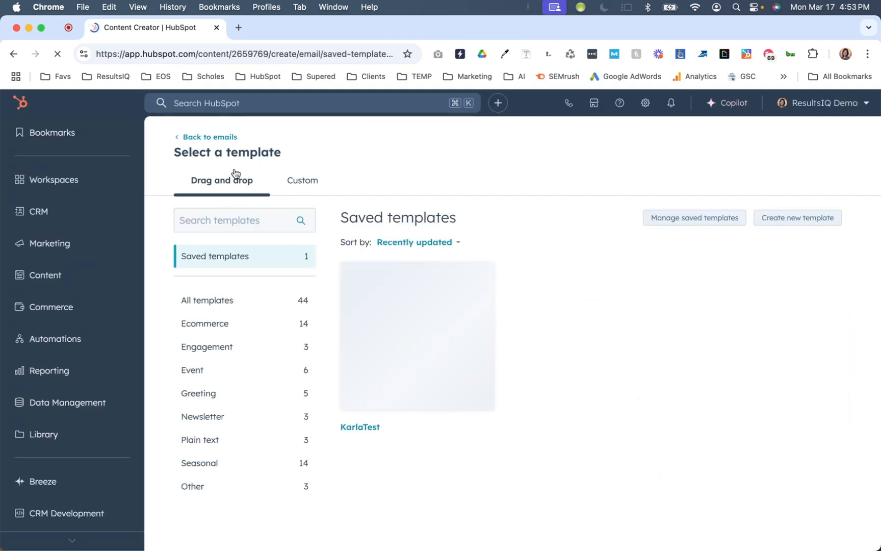
Browse all drag-and-drop email templates, search them for "produc" and choose the Product Launch template
left_click(227, 304)
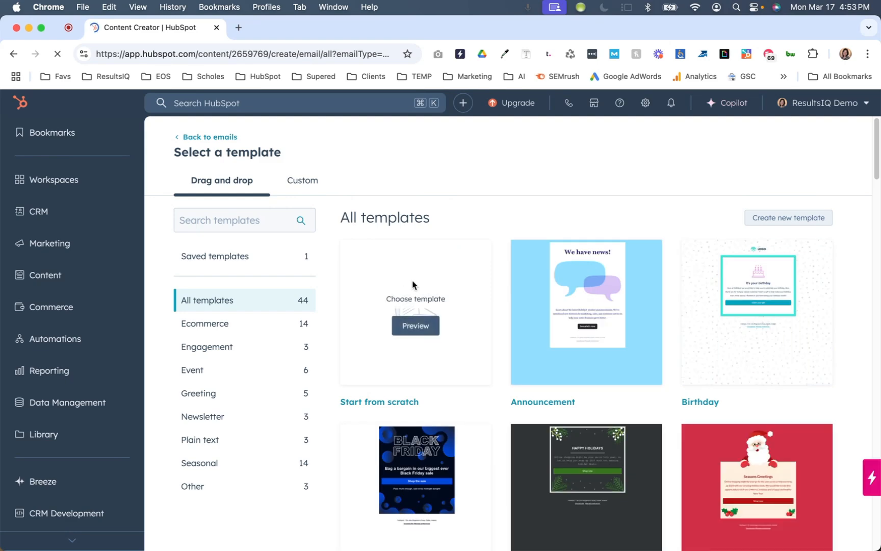
scroll(520, 388, "down", 9)
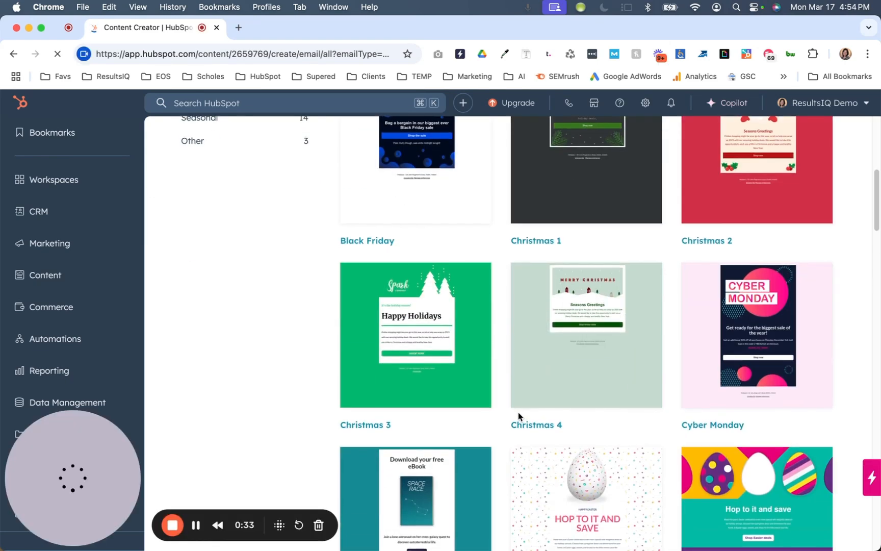
scroll(517, 412, "down", 15)
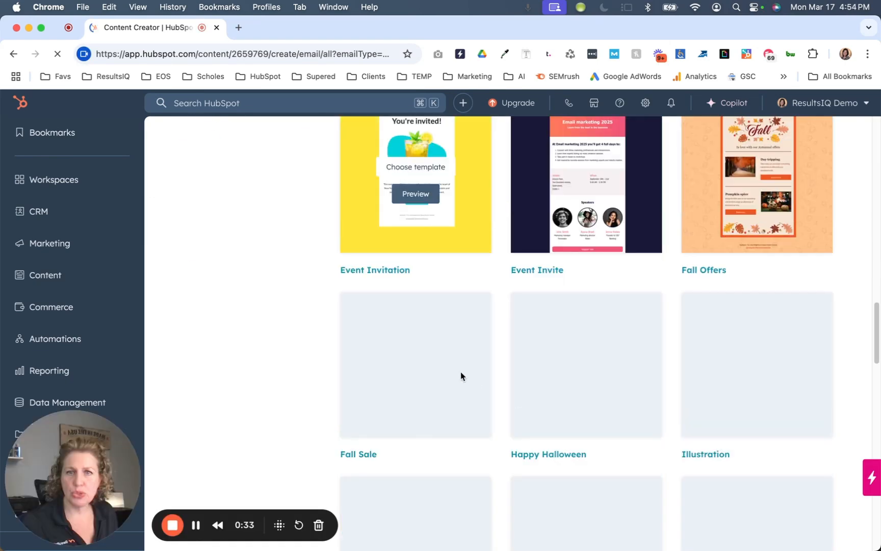
scroll(463, 375, "up", 20)
left_click(227, 220)
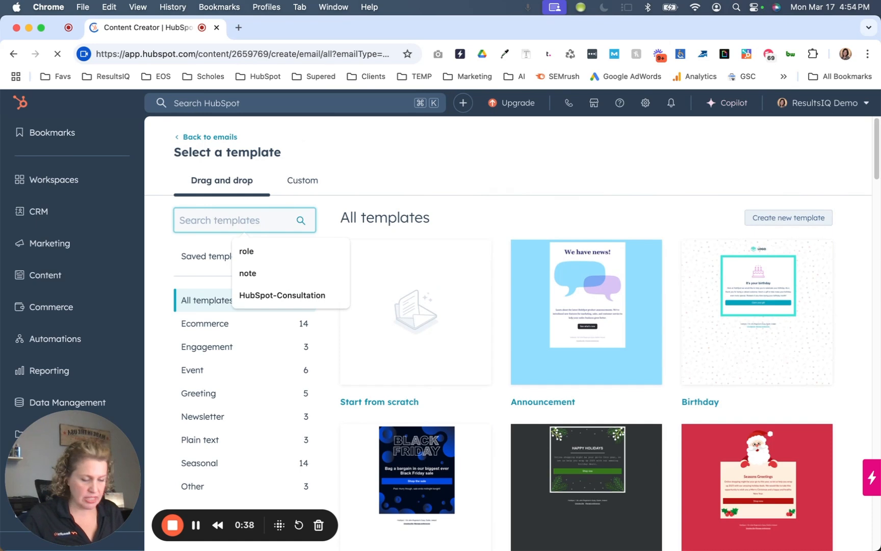
type("produc")
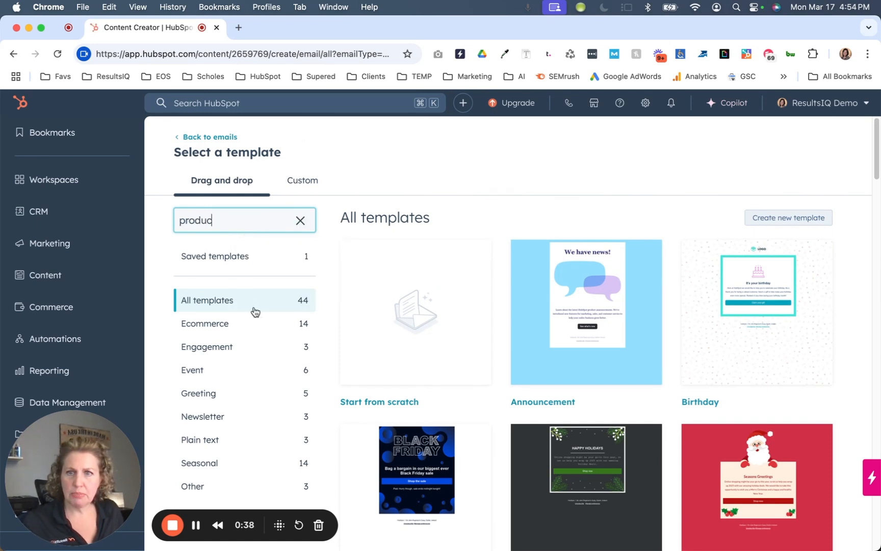
mouse_move(780, 354)
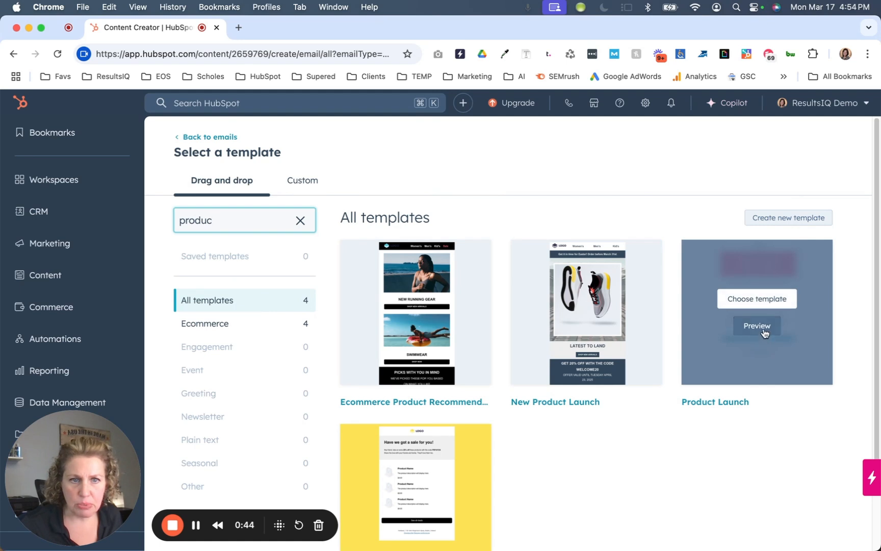
left_click(747, 300)
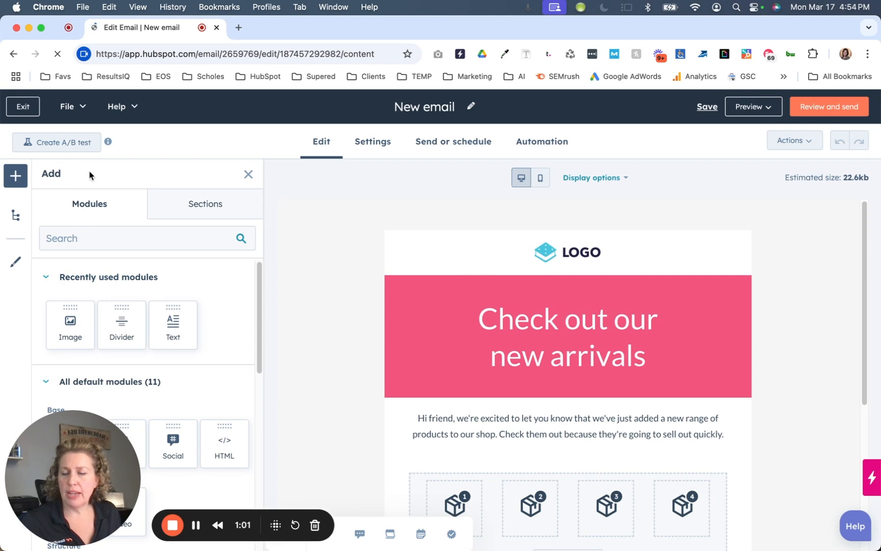
Add an image module between the "Check out our new arrivals" heading and the intro text, using the RIQ_EmailHeader_General_1250x250 image
left_click_drag(77, 326, 479, 390)
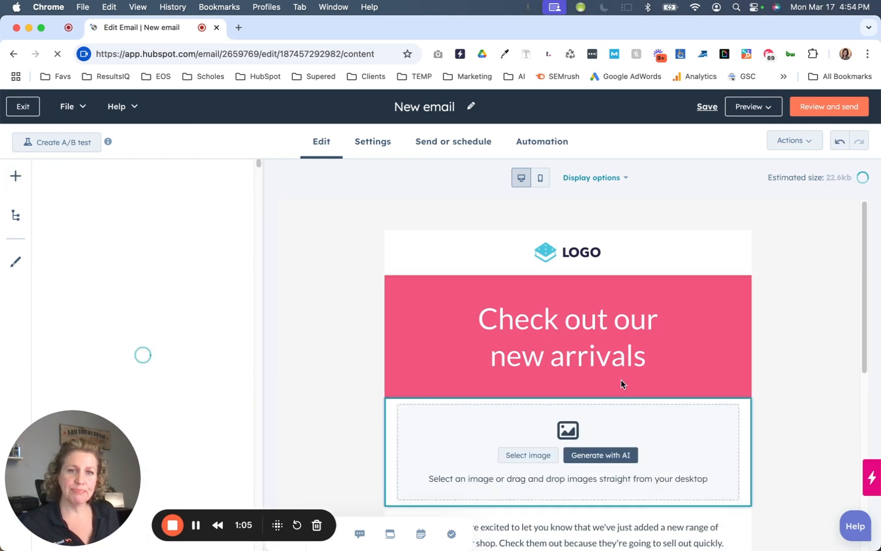
left_click(516, 454)
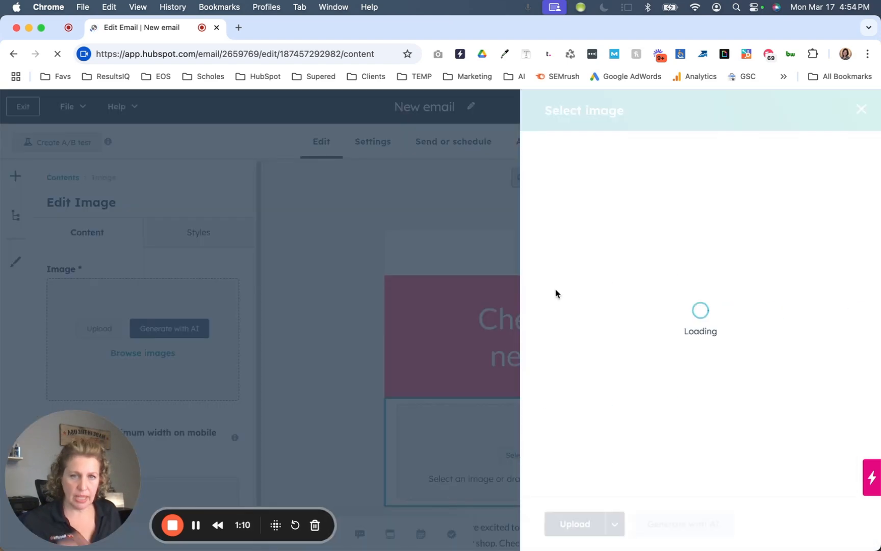
left_click(600, 256)
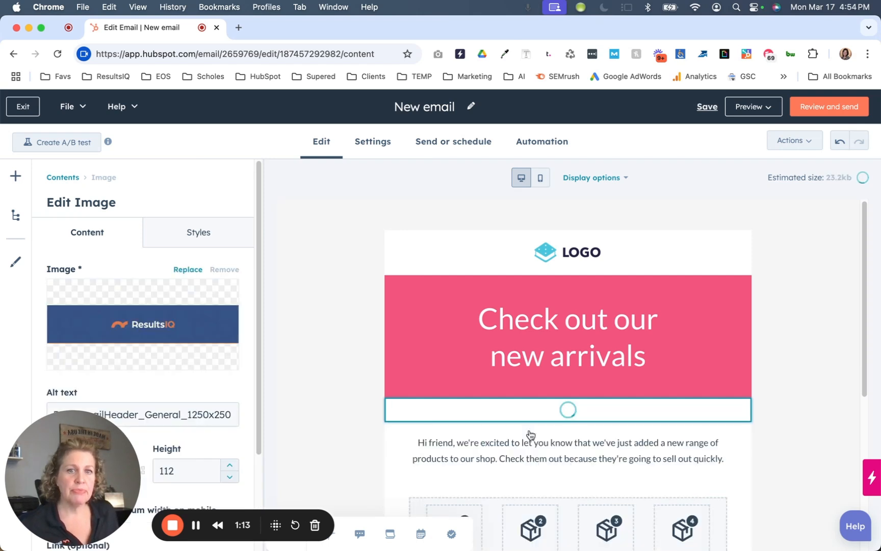
scroll(518, 351, "down", 1)
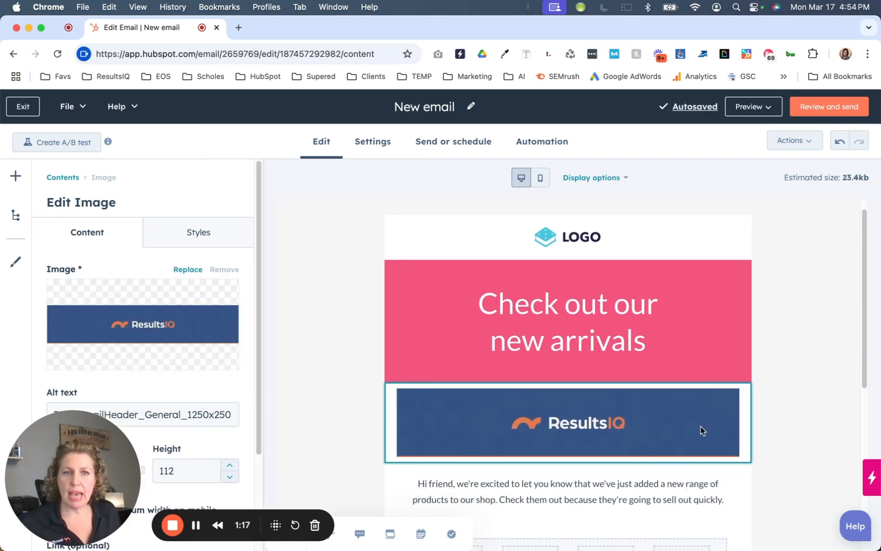
Turn off the padding in the ResultsIQ header image's styles
left_click(192, 236)
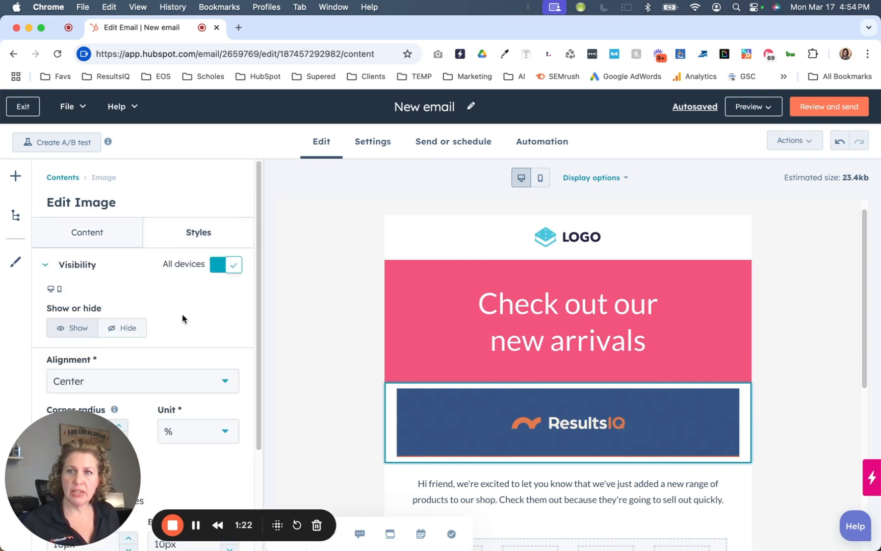
scroll(182, 318, "down", 5)
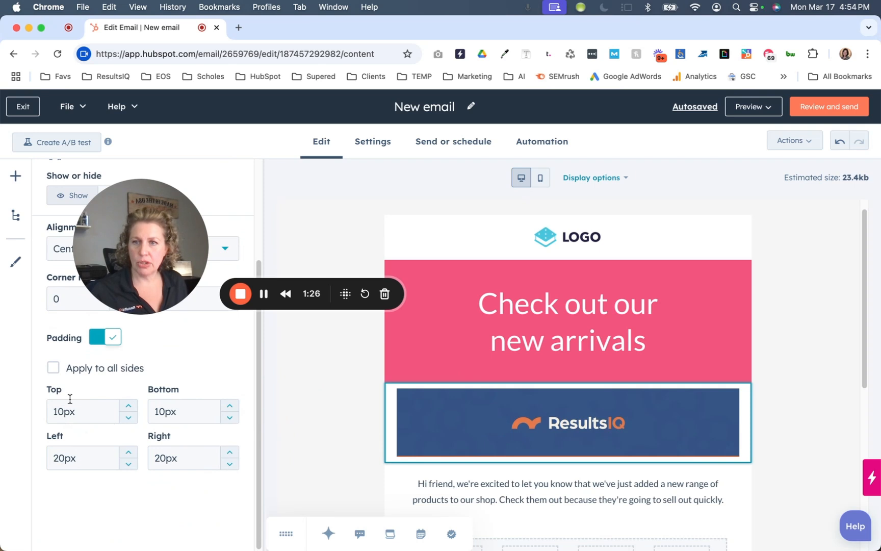
left_click(108, 338)
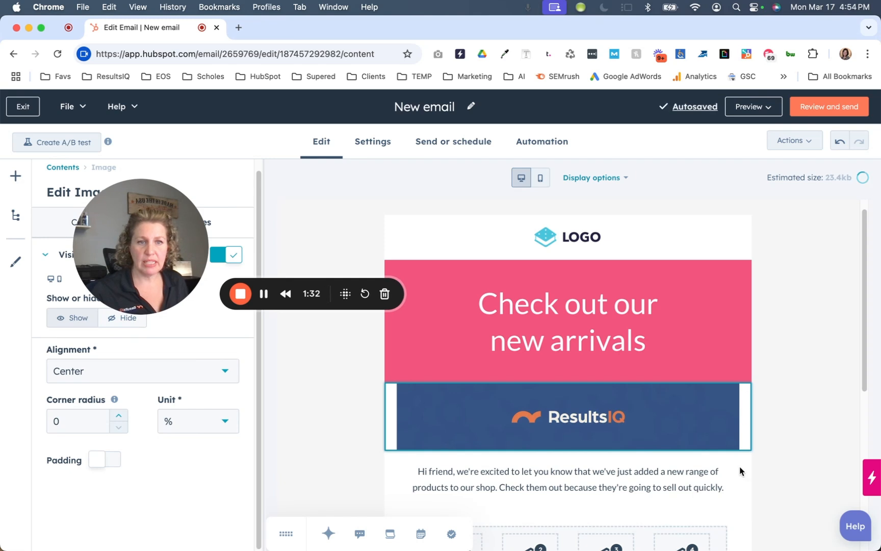
left_click_drag(154, 221, 253, 190)
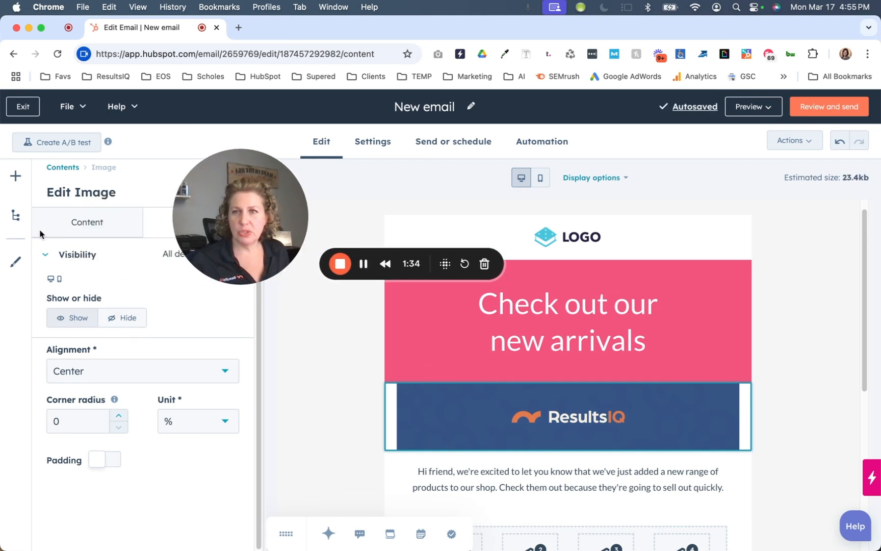
Set the ResultsIQ header image's width to 600 and place the cursor in its alt text
left_click(55, 228)
left_click(75, 462)
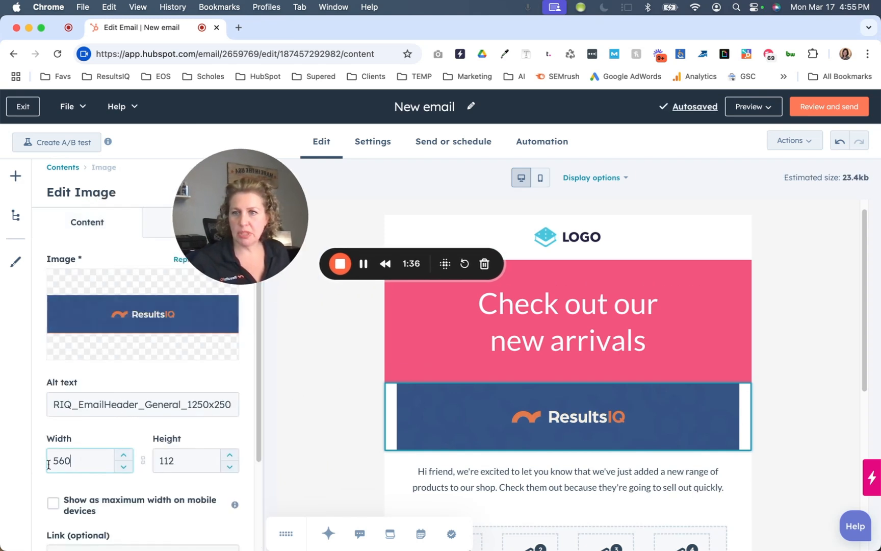
left_click_drag(49, 464, 32, 468)
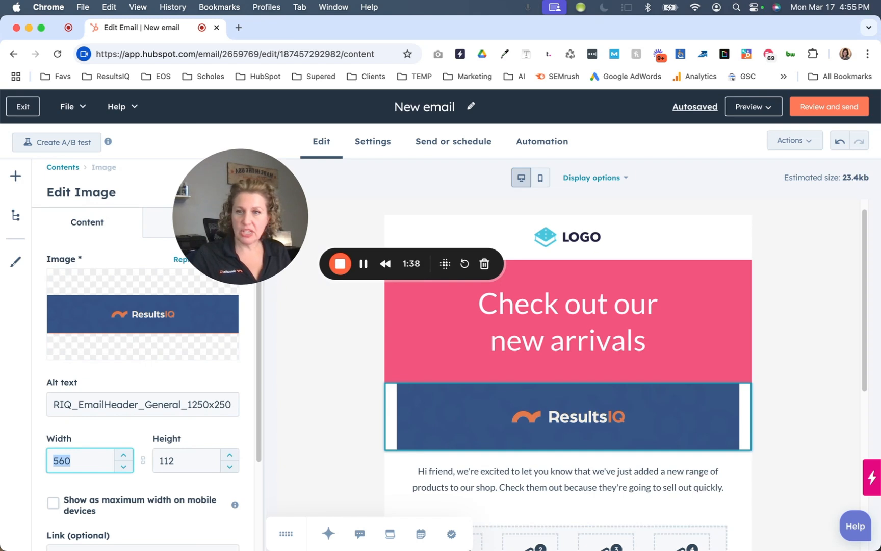
type("600")
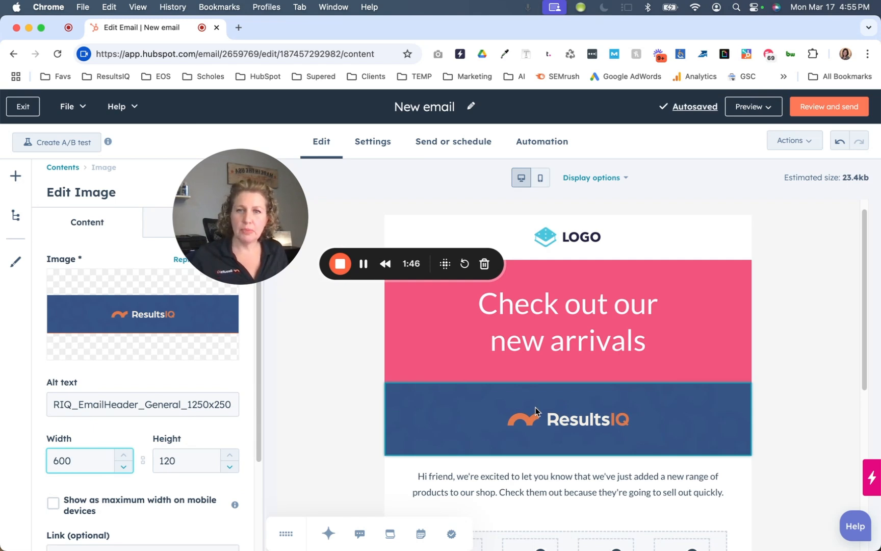
left_click(128, 405)
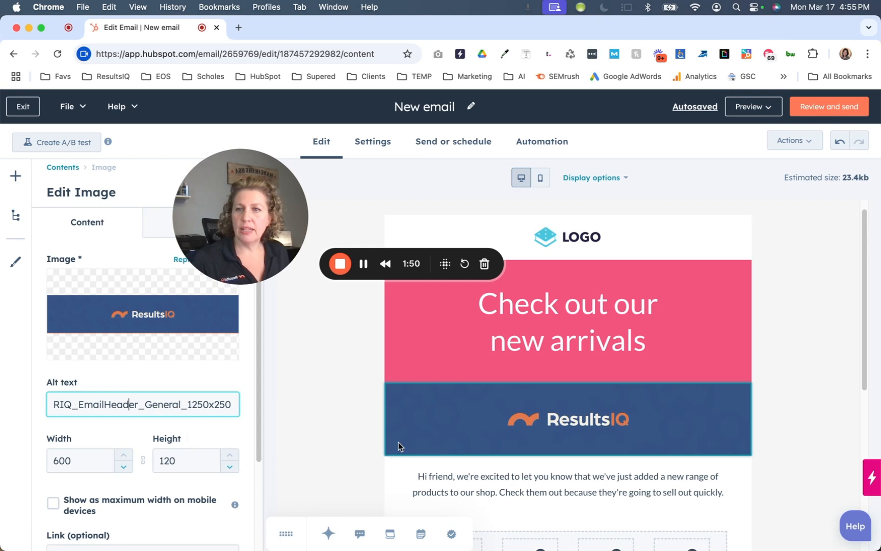
Move the ResultsIQ header section above the pink heading and delete the placeholder logo, heading and product sections
left_click(310, 424)
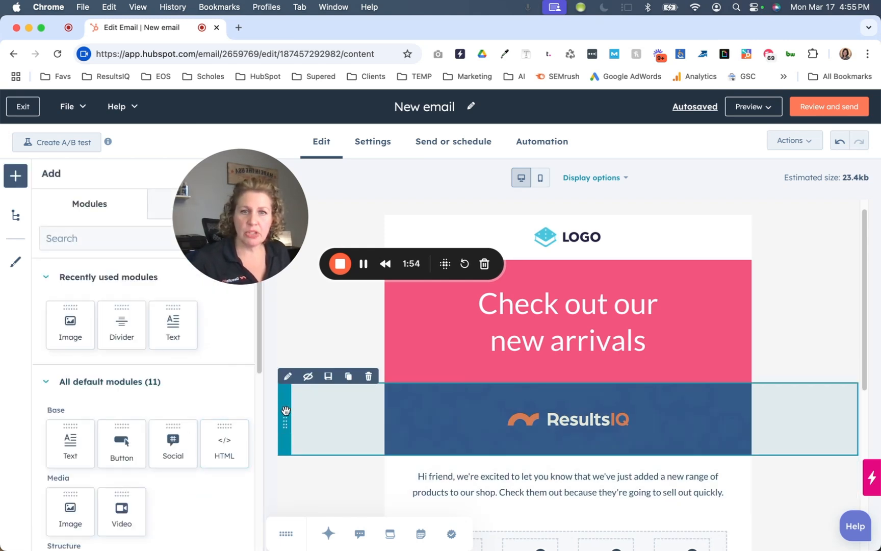
left_click_drag(286, 410, 400, 265)
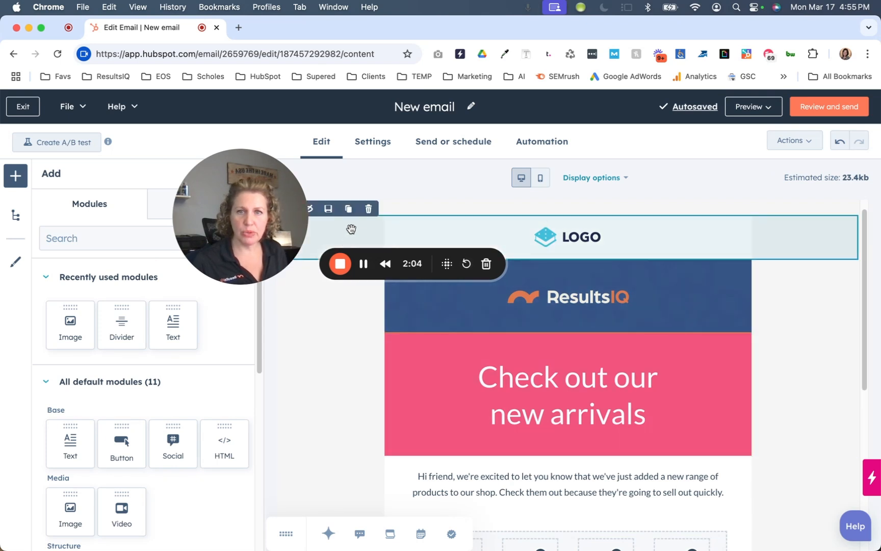
left_click(368, 206)
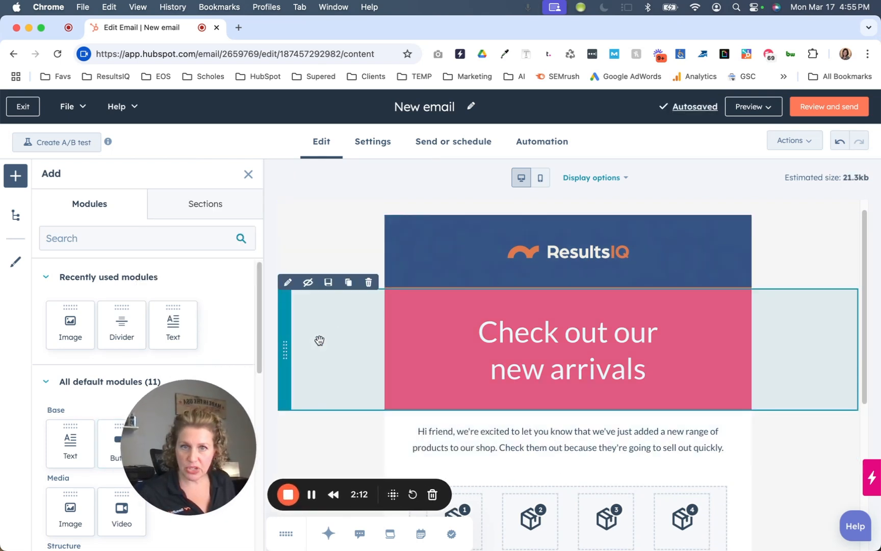
left_click(369, 284)
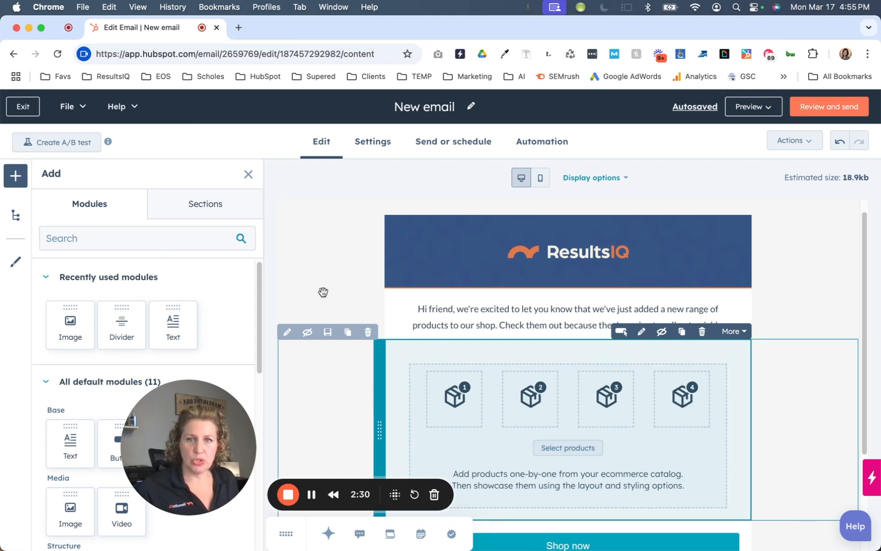
left_click(368, 333)
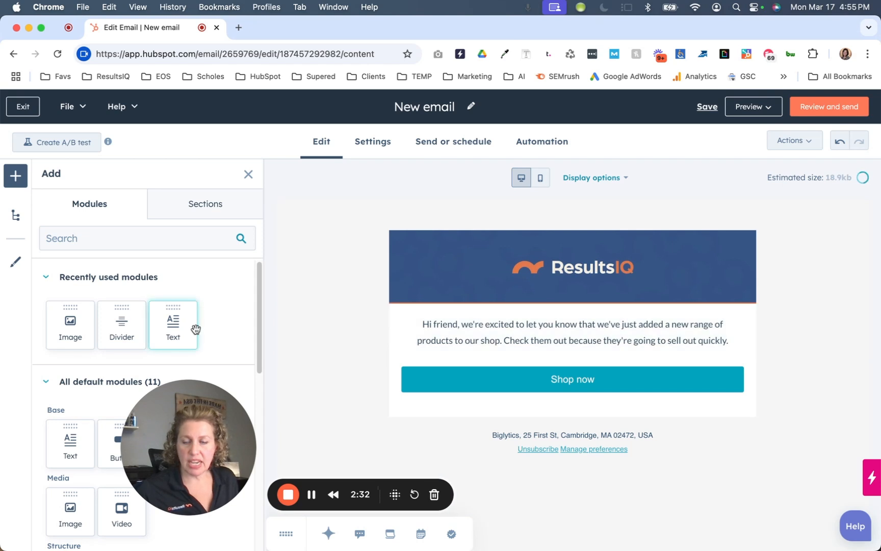
Add a three-column section below the "Shop now" button
left_click(191, 215)
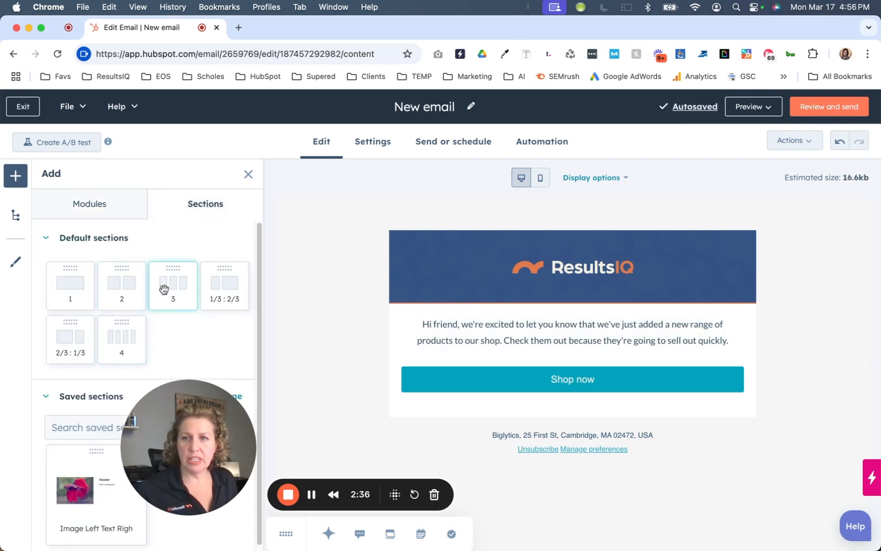
left_click_drag(164, 264, 554, 402)
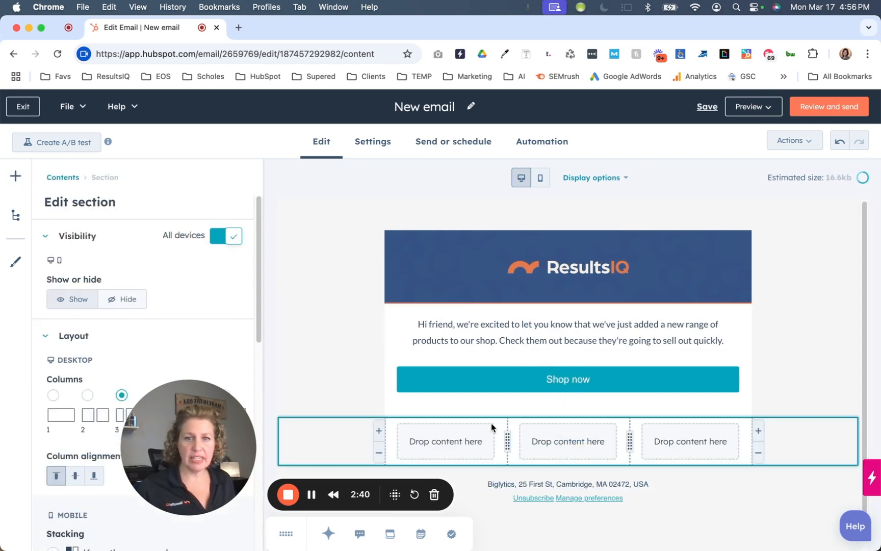
left_click(473, 446)
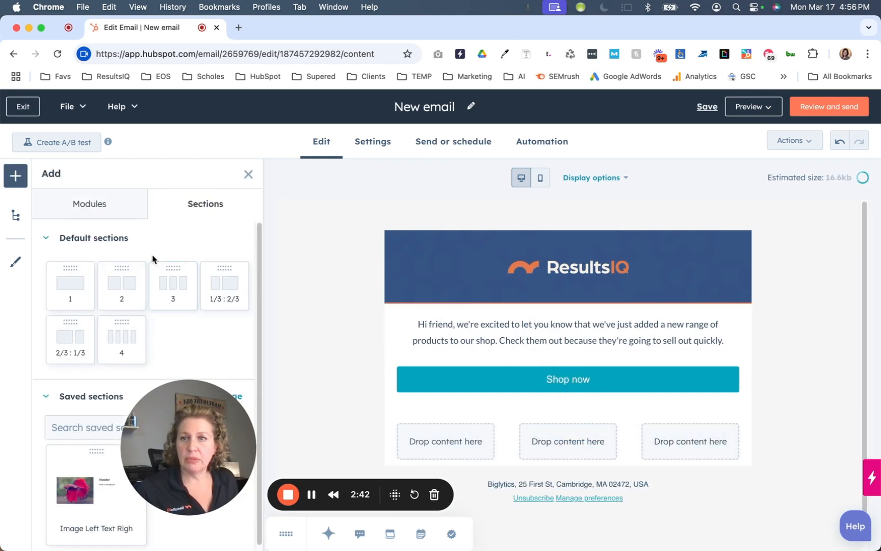
Place an empty image module in each of the three columns below the "Shop now" button
left_click(90, 205)
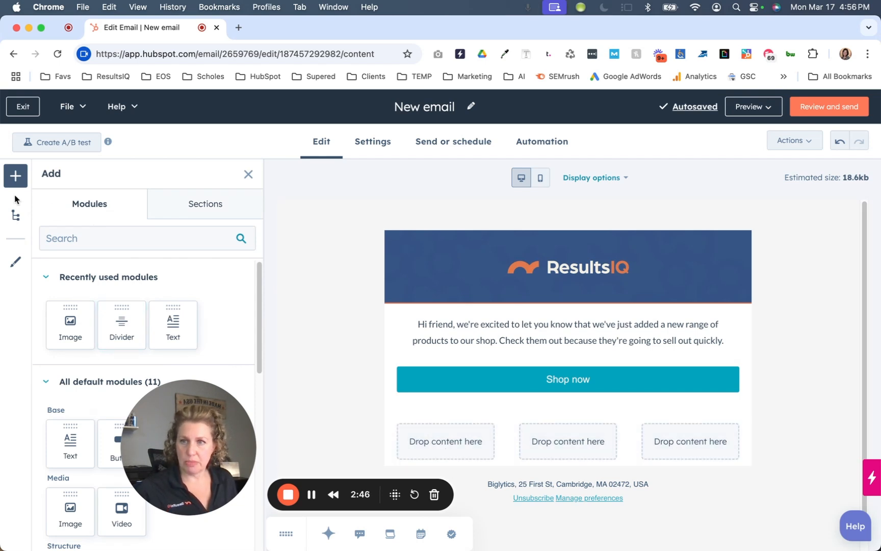
left_click_drag(77, 321, 444, 433)
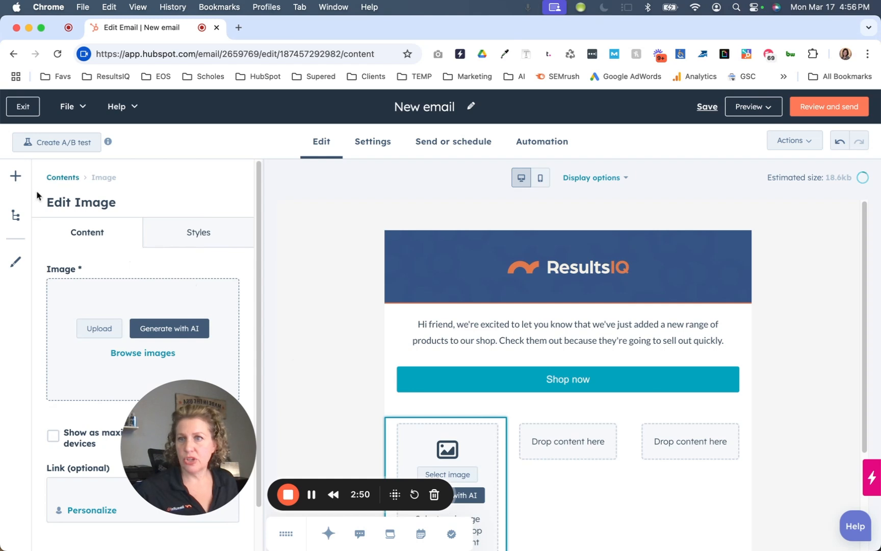
left_click(17, 183)
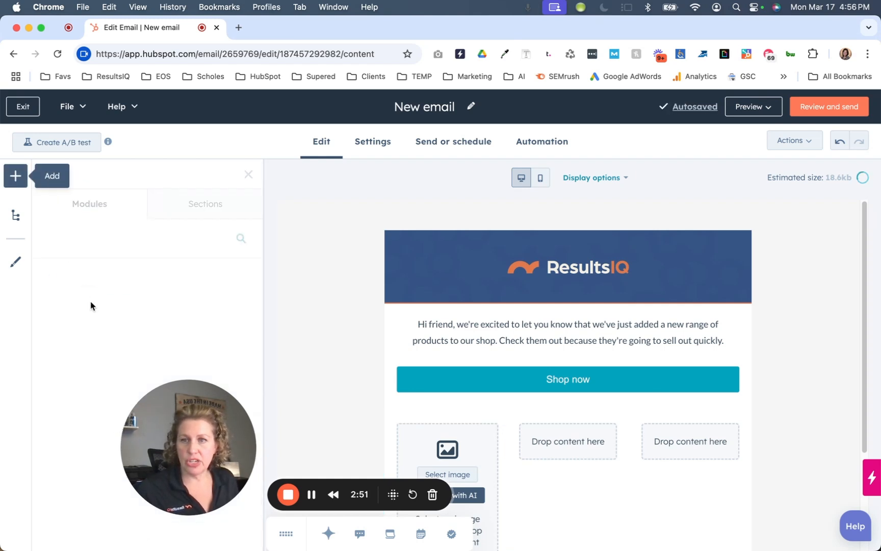
left_click_drag(77, 331, 561, 450)
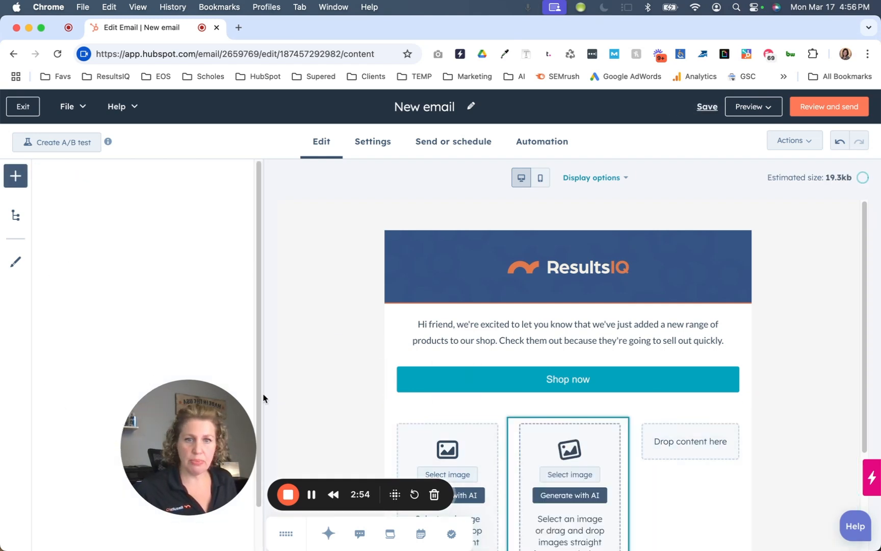
left_click(16, 178)
left_click_drag(71, 325, 678, 434)
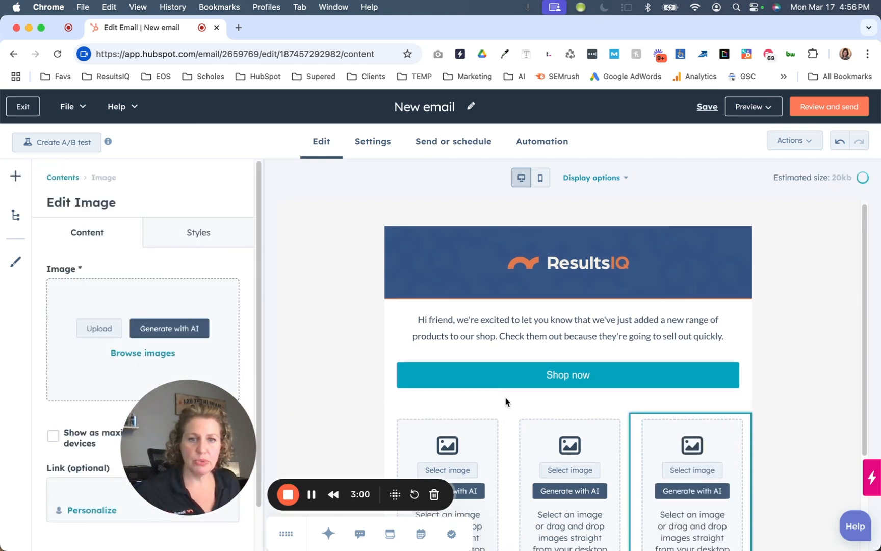
Fill the three empty image modules with the gear, magnifying glass and bar chart icons, in that order
scroll(505, 397, "down", 3)
left_click(445, 343)
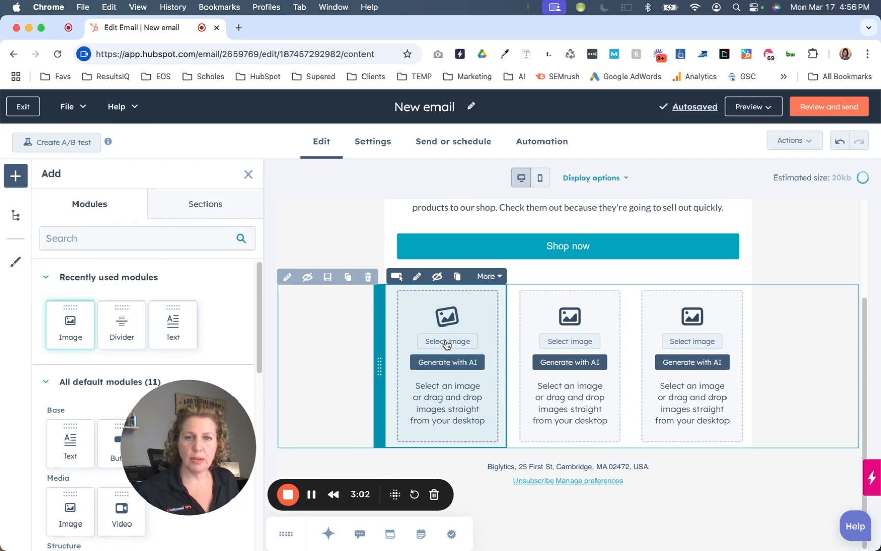
left_click(445, 343)
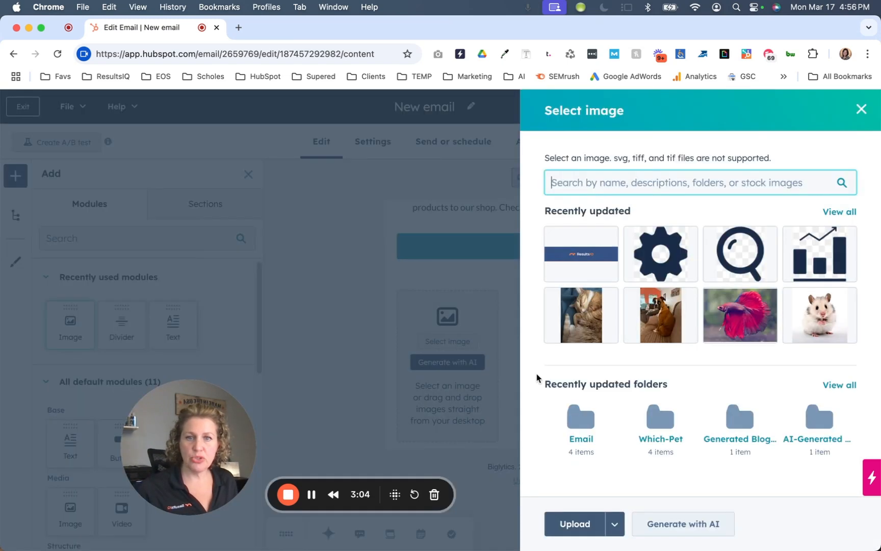
left_click(660, 254)
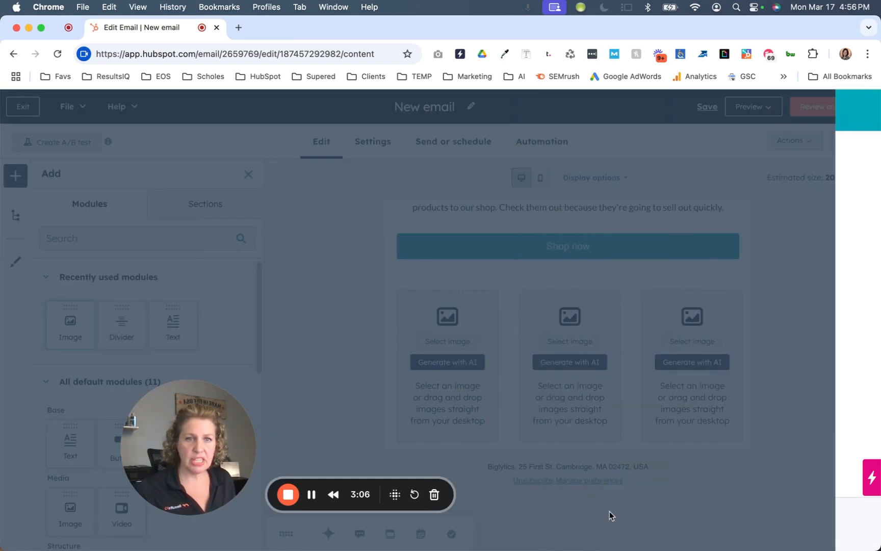
left_click(560, 341)
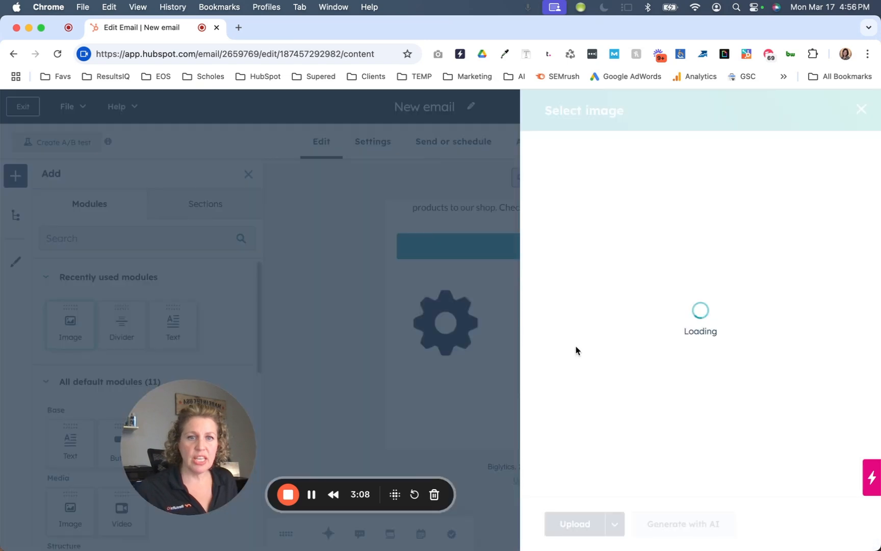
left_click(734, 276)
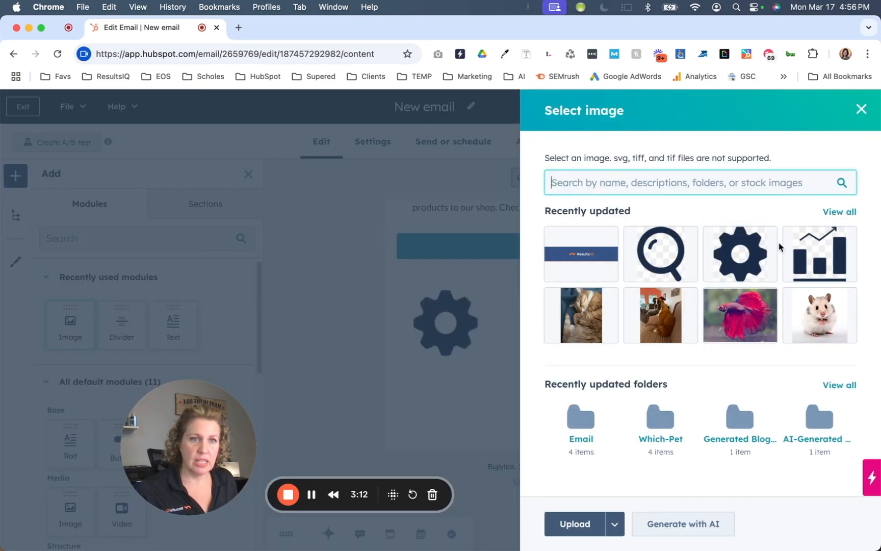
left_click(818, 244)
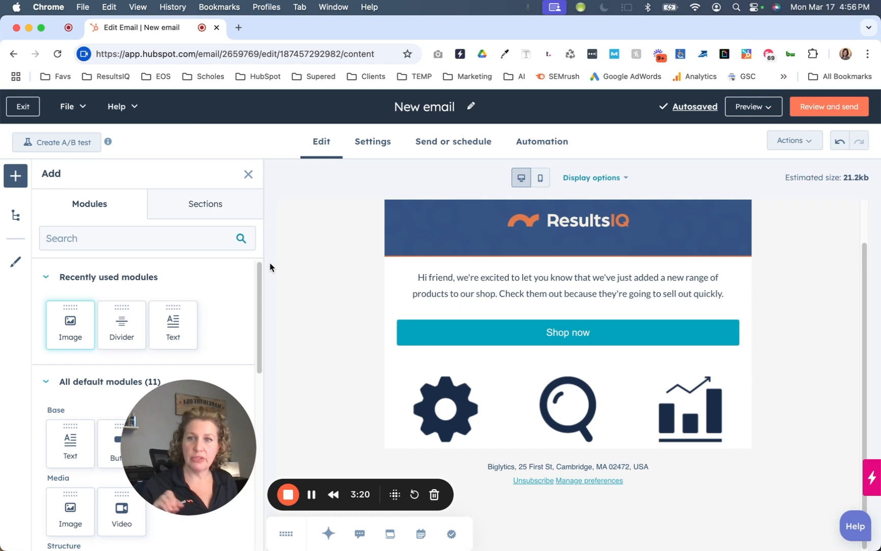
Add a text module under the gear icon with the heading "Header 1" and the paragraph "Some text here"
left_click_drag(178, 329, 426, 431)
mouse_move(429, 438)
left_mouse_down()
mouse_move(426, 460)
mouse_move(438, 423)
left_mouse_up()
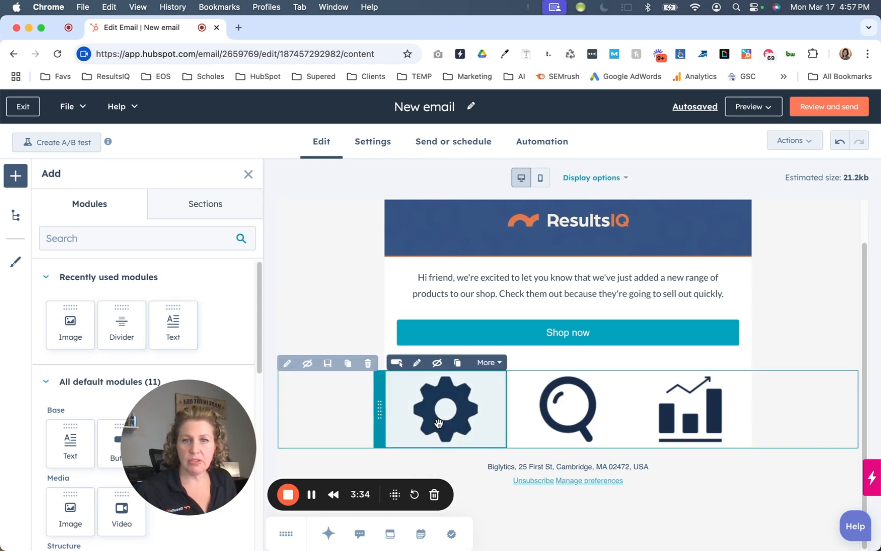
left_click(447, 462)
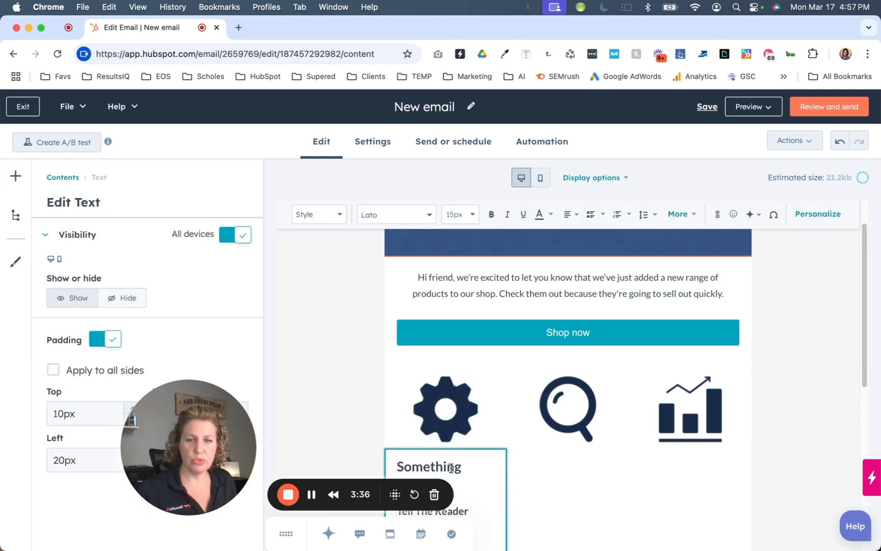
key("ctrl+a")
type("H")
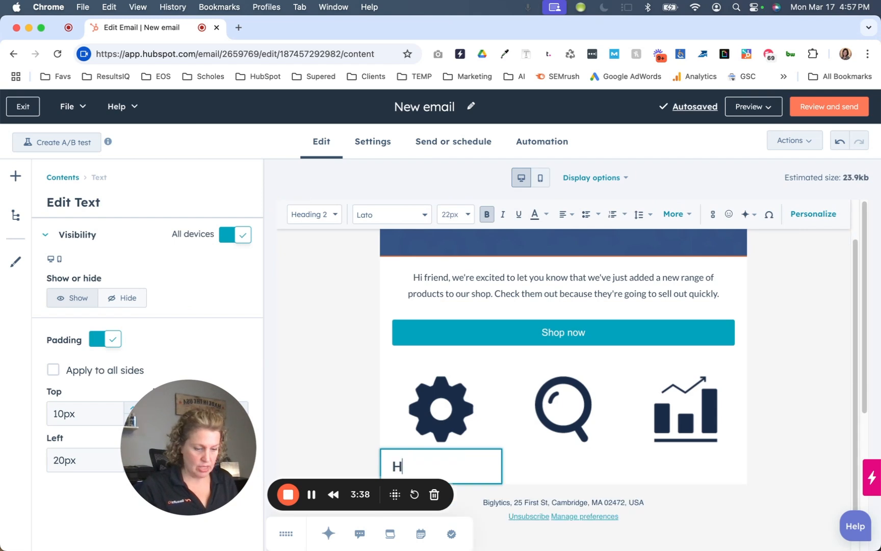
type("eader 1")
key("Return")
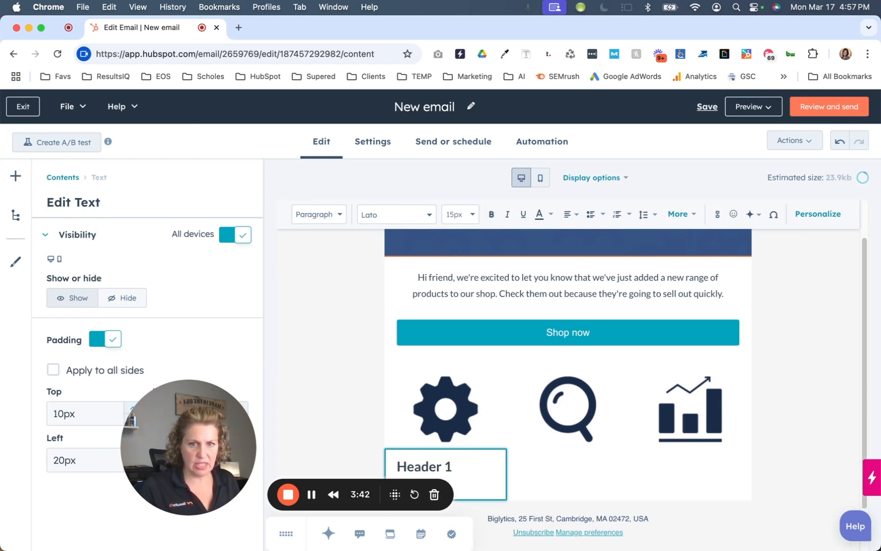
left_click_drag(243, 448, 235, 360)
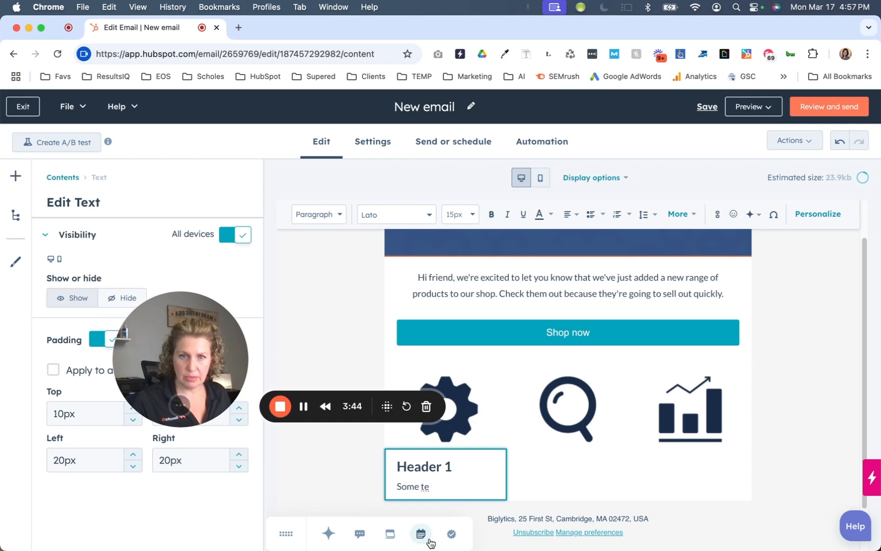
type("Some text here")
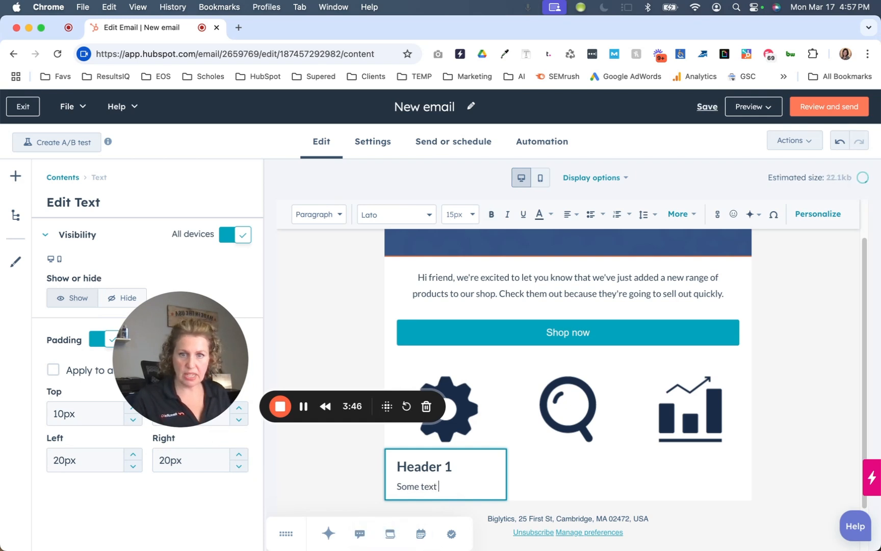
left_click(605, 489)
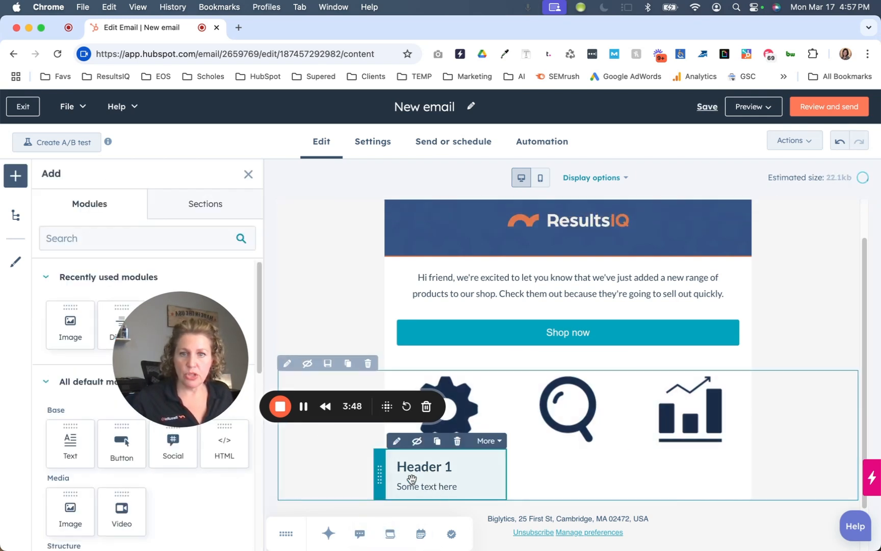
Copy the entire heading and paragraph from the text module under the gear icon
left_click_drag(178, 326, 100, 443)
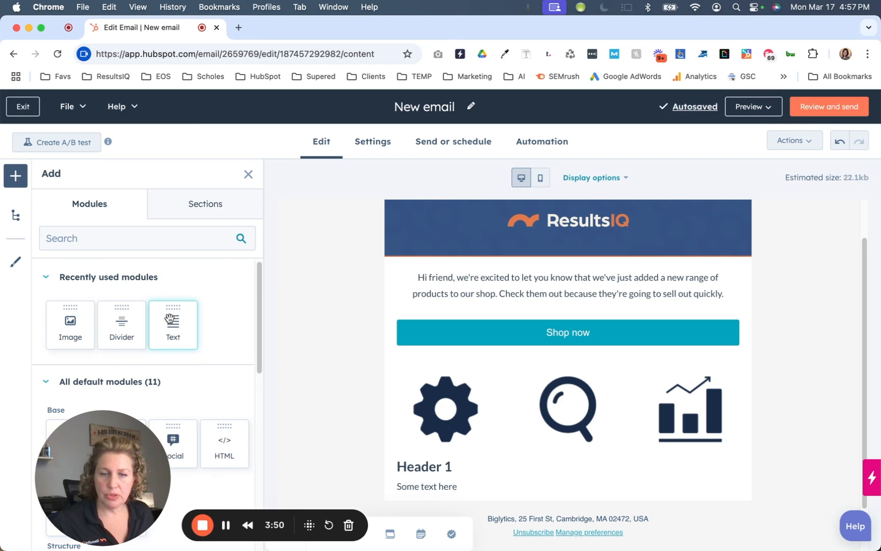
left_click(423, 481)
triple_click(424, 482)
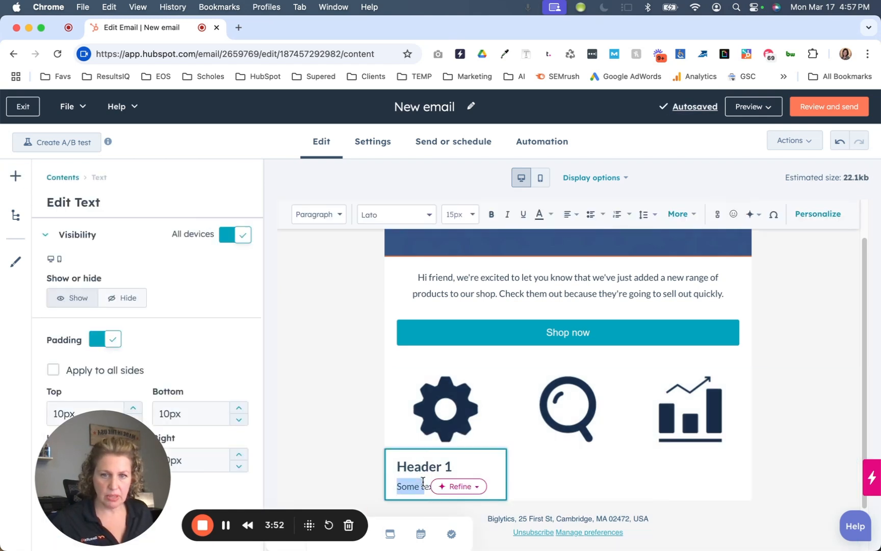
key("super+a")
key("ctrl+c")
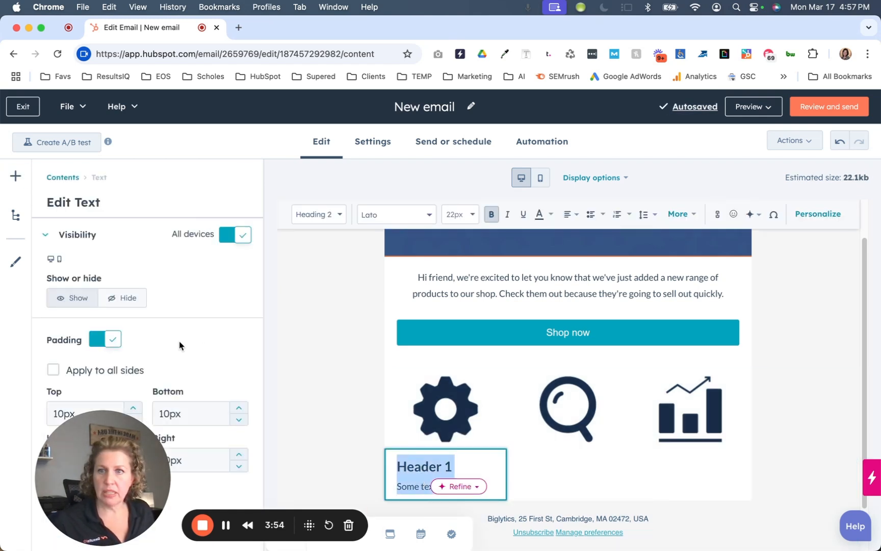
Add a text module under the magnifying glass, replace its content with the copied text and change the heading to "Header 2"
left_click(601, 443)
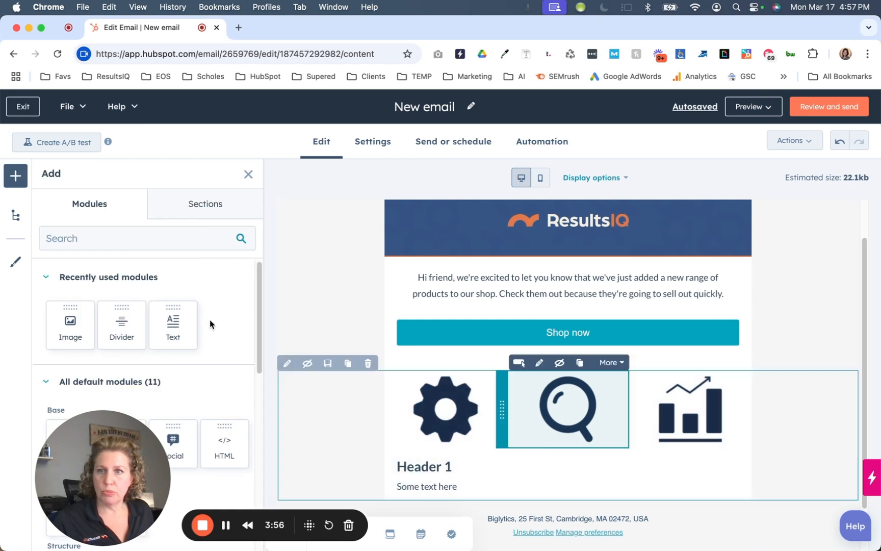
left_click_drag(176, 320, 577, 460)
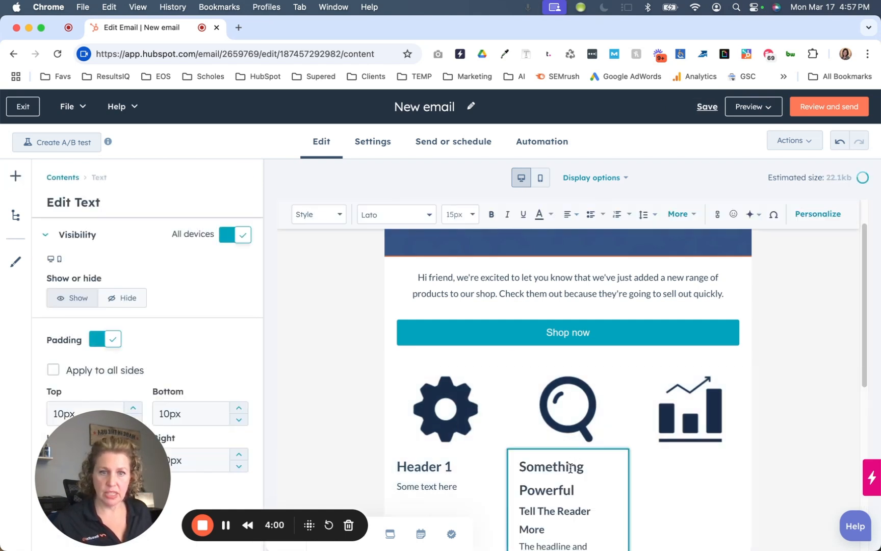
key("ctrl+a")
key("ctrl+v")
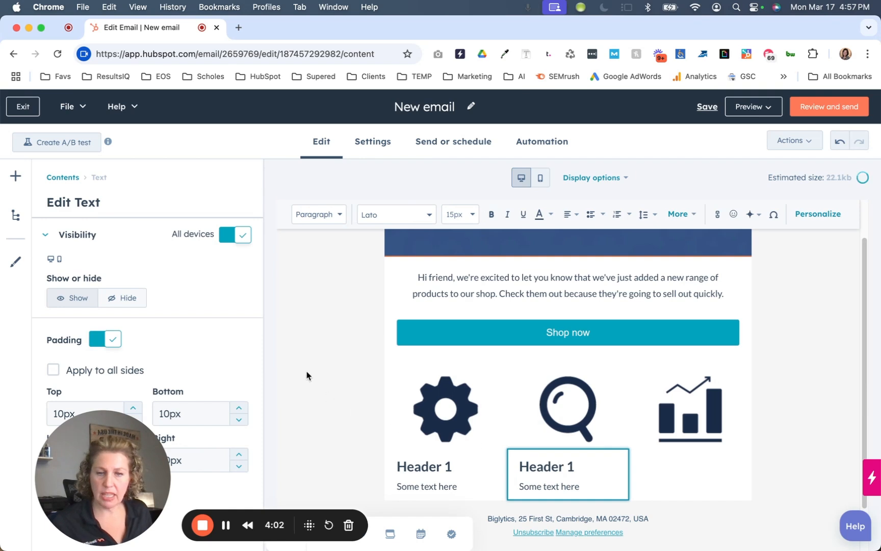
left_click(584, 464)
key("BackSpace")
type("2")
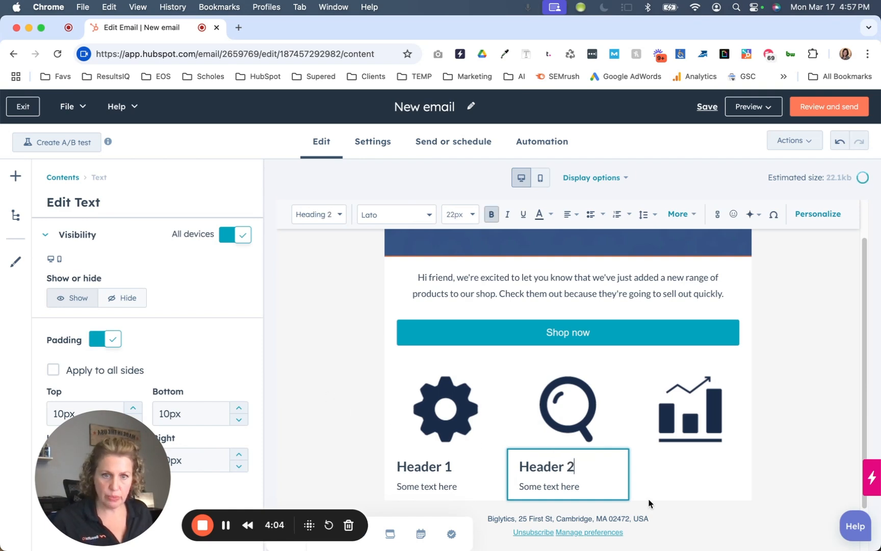
Add a text module under the bar chart icon, replace its content with the copied text and change the heading to "Header 3"
left_click(16, 176)
left_click_drag(172, 322, 683, 464)
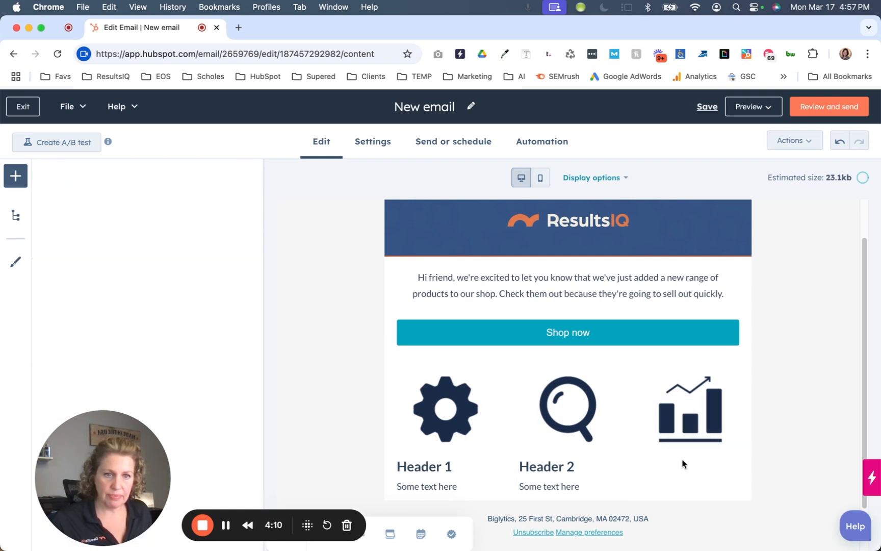
key("ctrl+a")
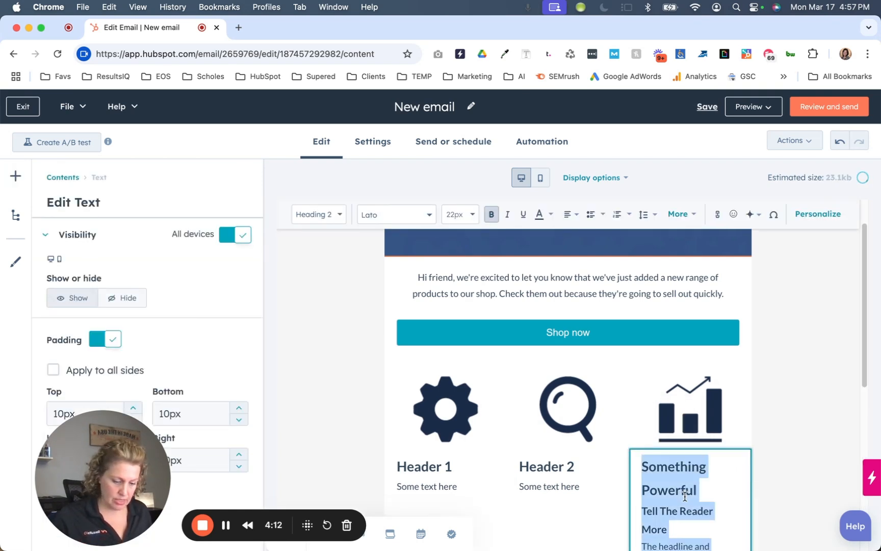
key("ctrl+v")
left_click(686, 473)
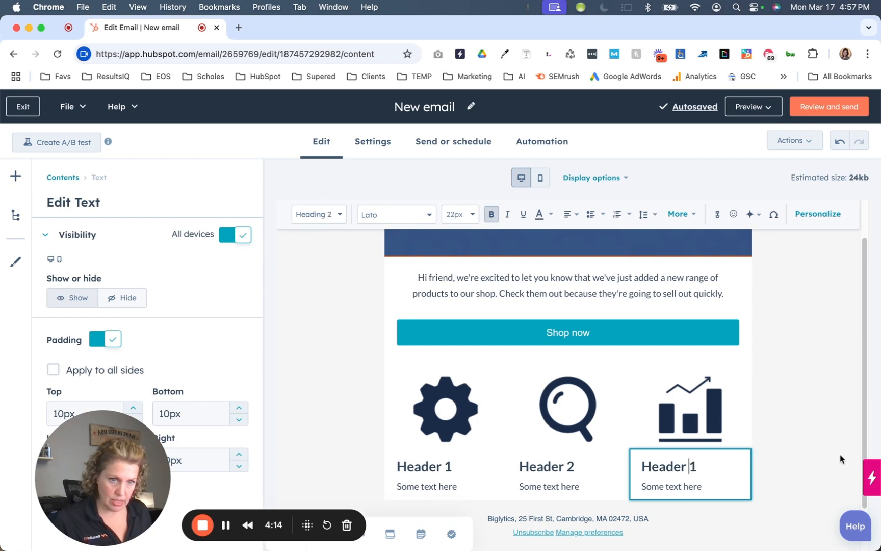
key("shift+Right")
type("3")
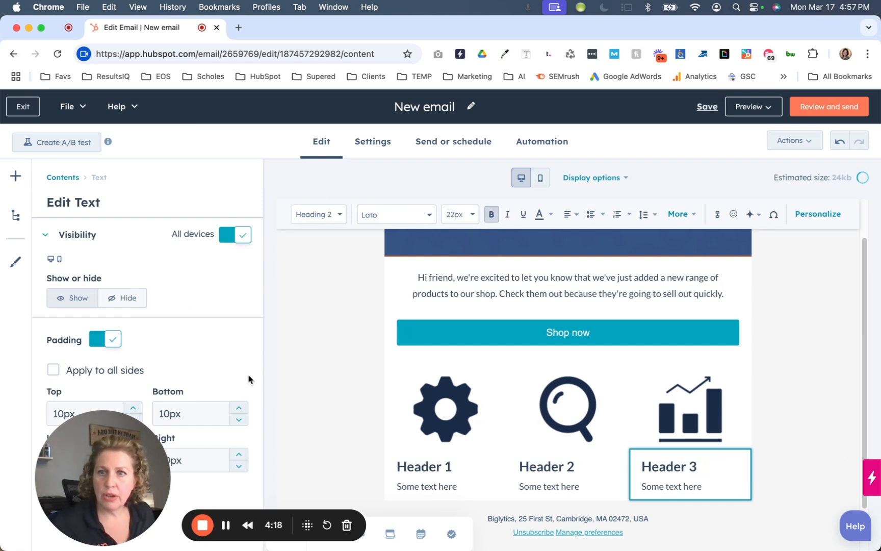
Set the bottom padding of the three-column icon section to 50px
left_click(372, 397)
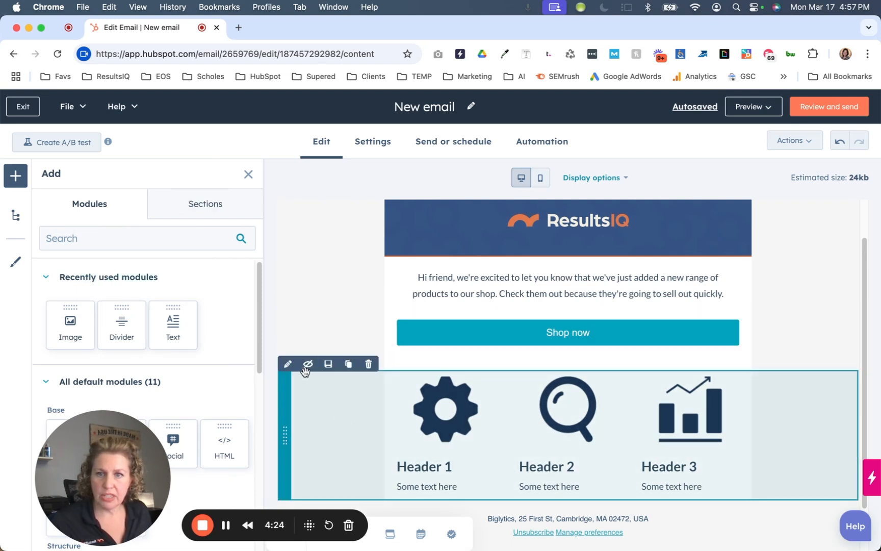
left_click(289, 364)
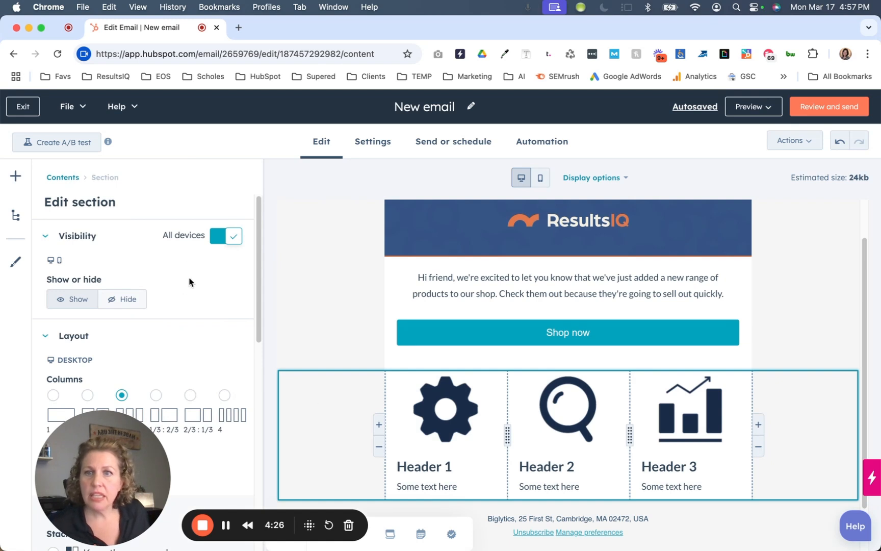
scroll(117, 250, "down", 10)
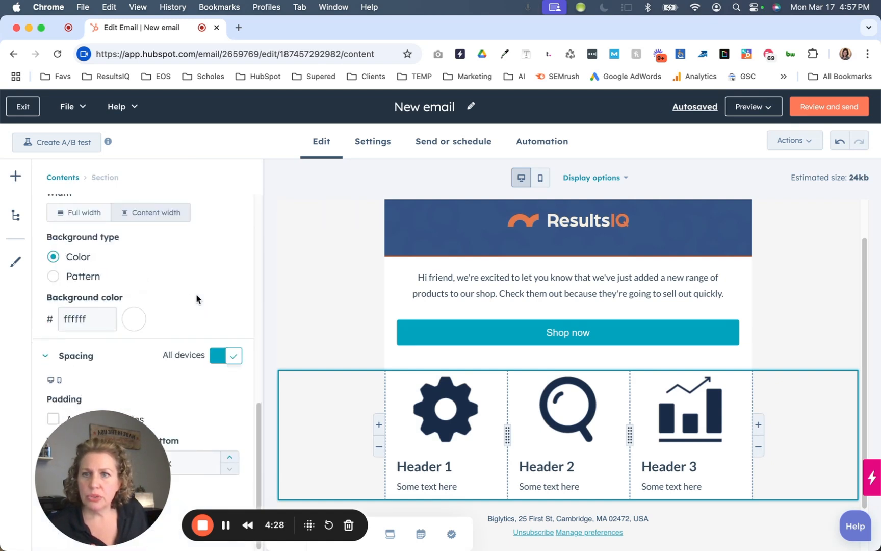
left_click_drag(122, 427, 144, 226)
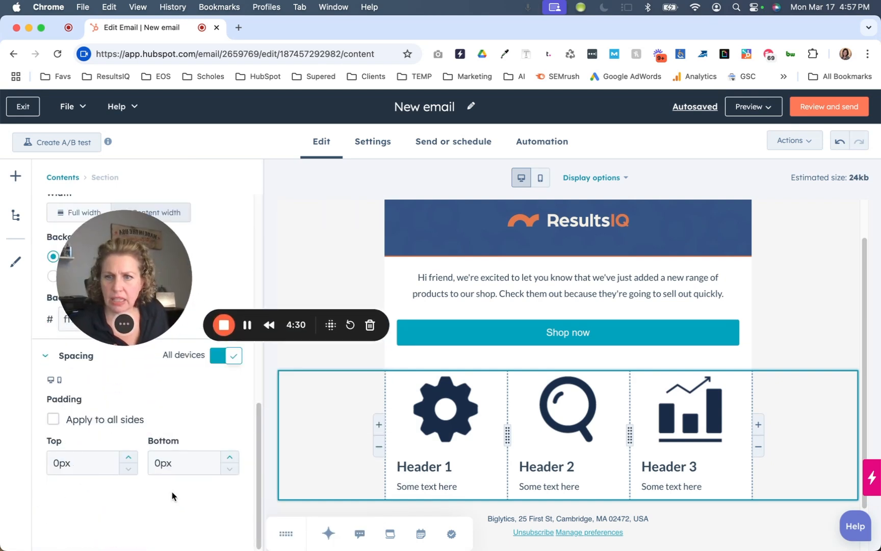
left_click_drag(159, 463, 137, 467)
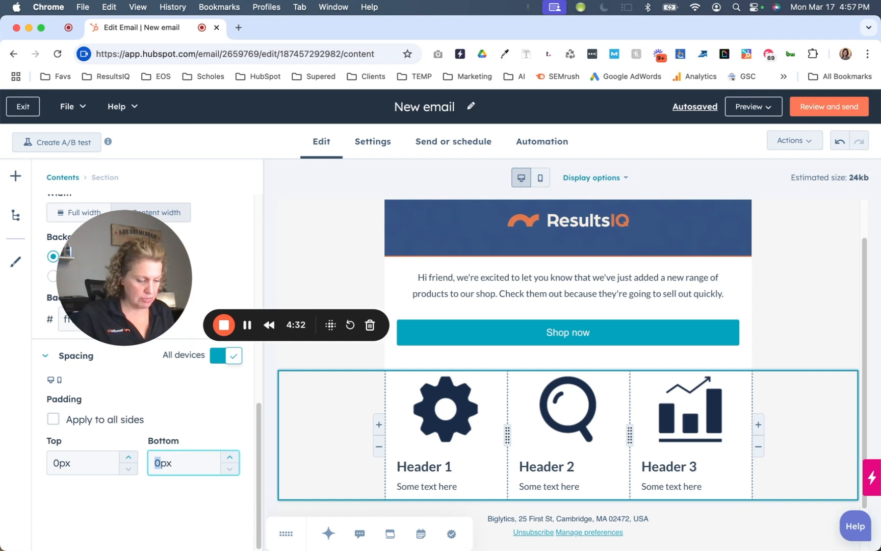
type("50")
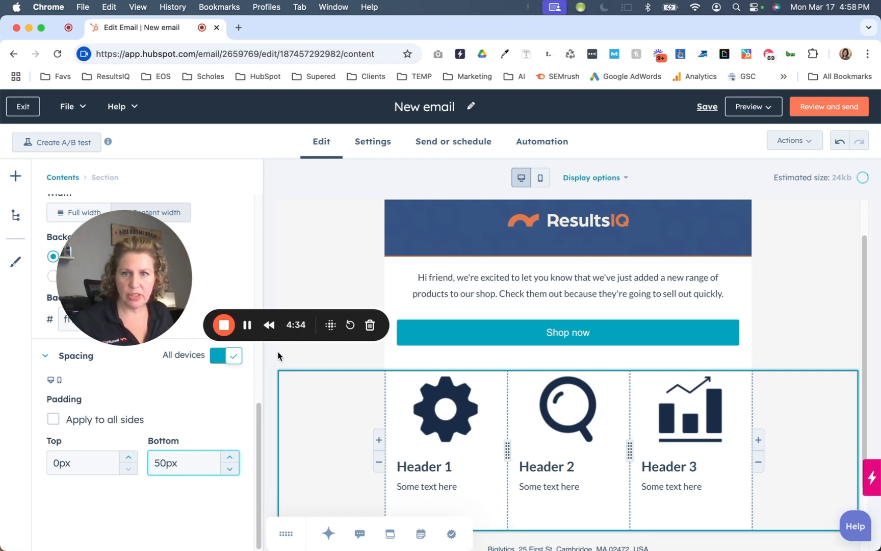
left_click(290, 359)
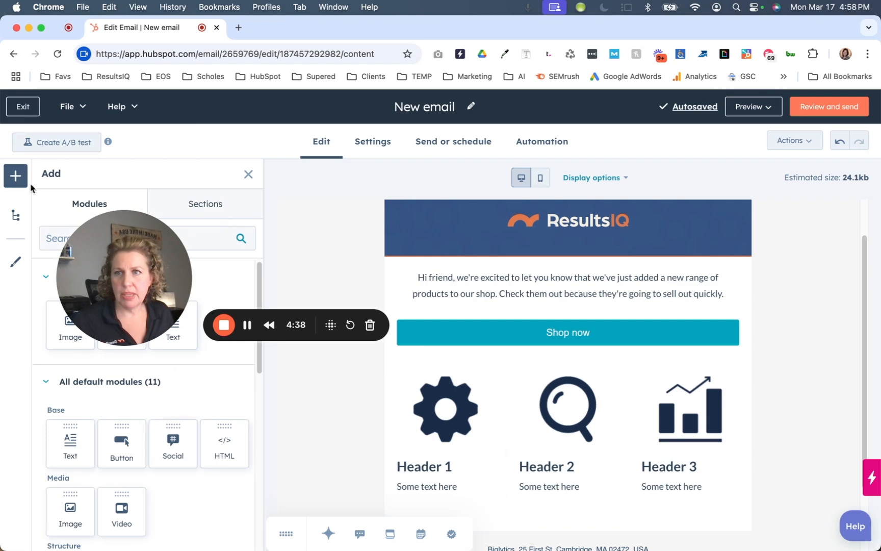
Add a button module directly below the three-column icon and text section
left_click(16, 175)
left_click_drag(152, 243, 180, 439)
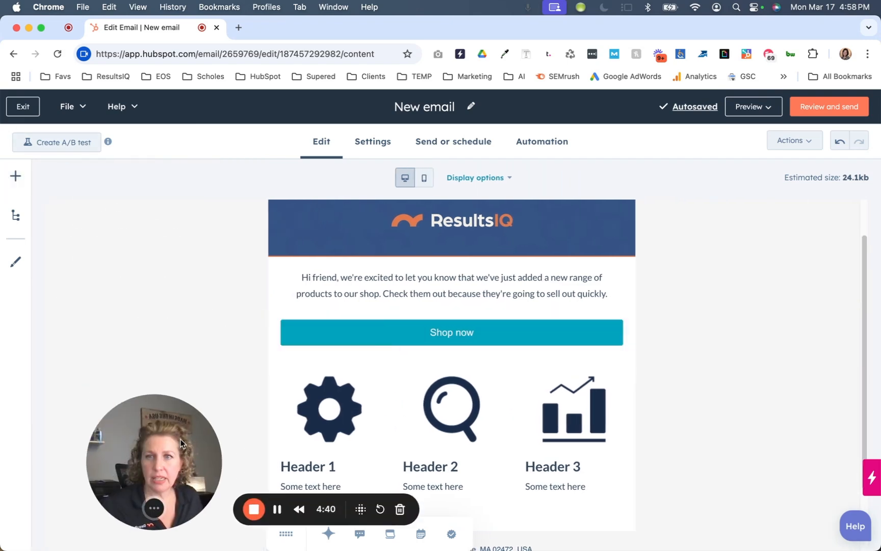
left_click(17, 176)
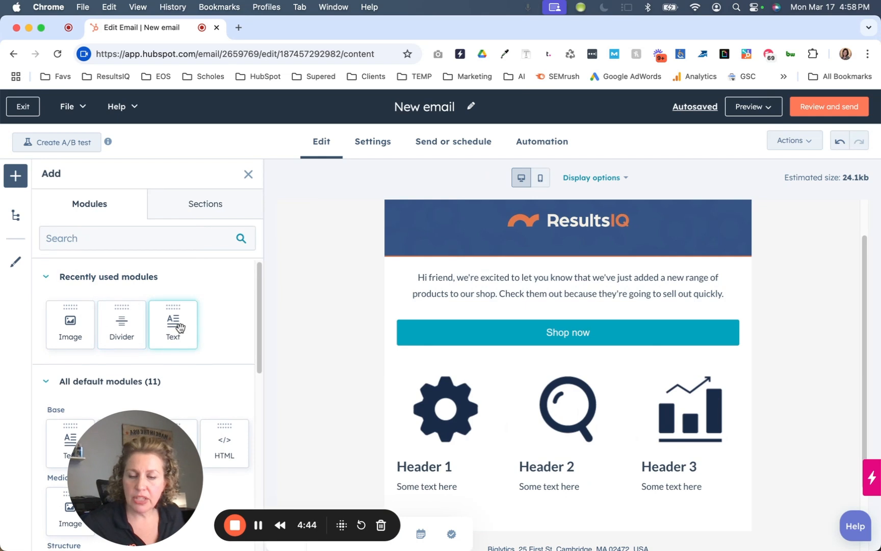
scroll(173, 326, "down", 3)
scroll(179, 333, "down", 1)
left_click_drag(122, 326, 535, 464)
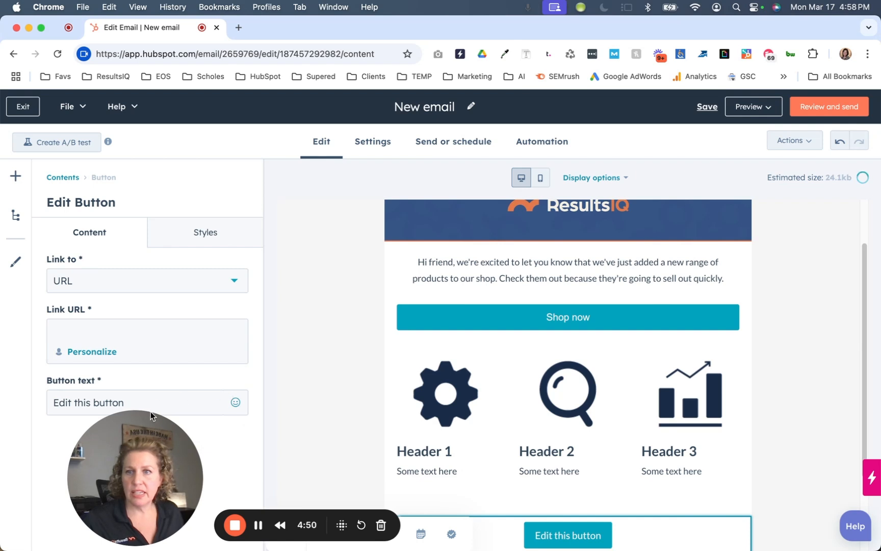
triple_click(178, 400)
type("Vi")
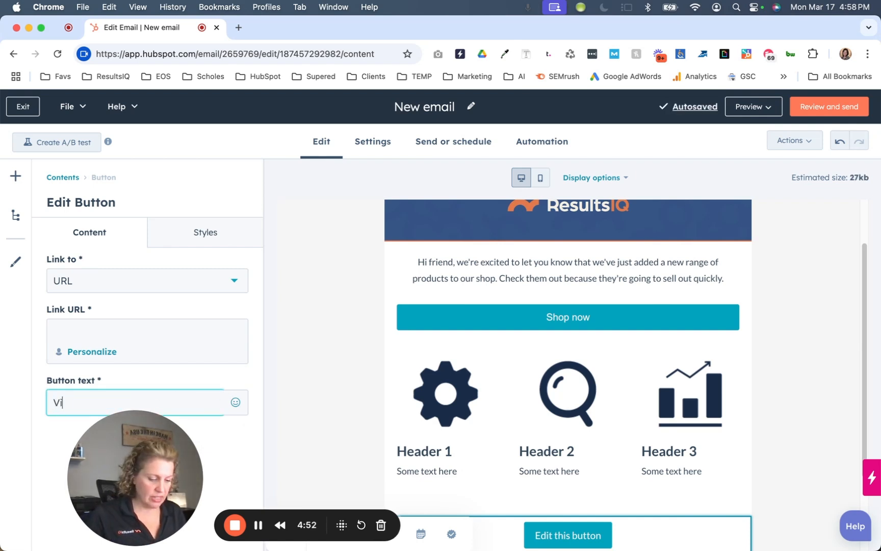
type("sit ResultsIQ")
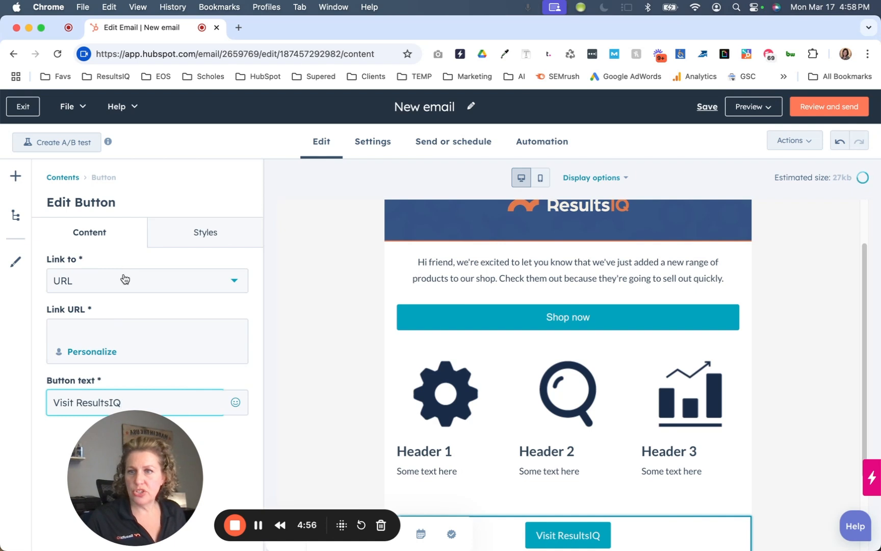
left_click(157, 288)
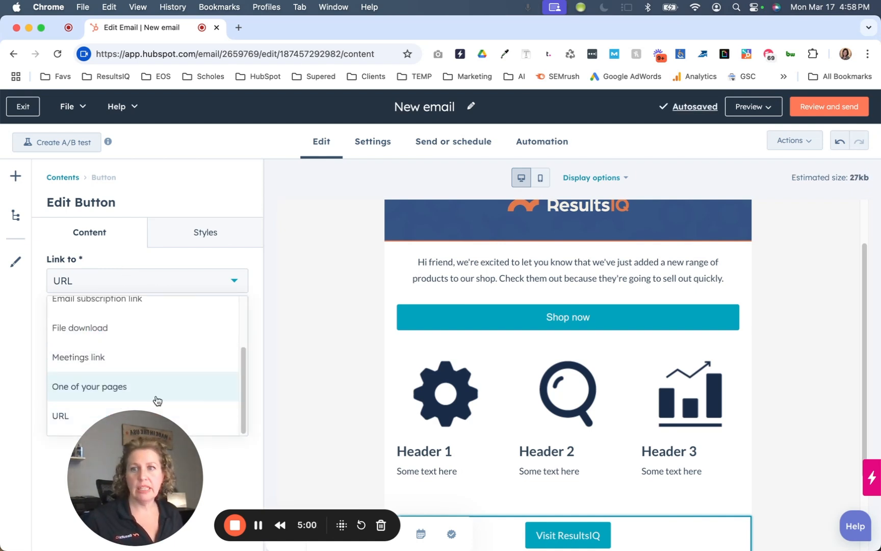
left_click(211, 417)
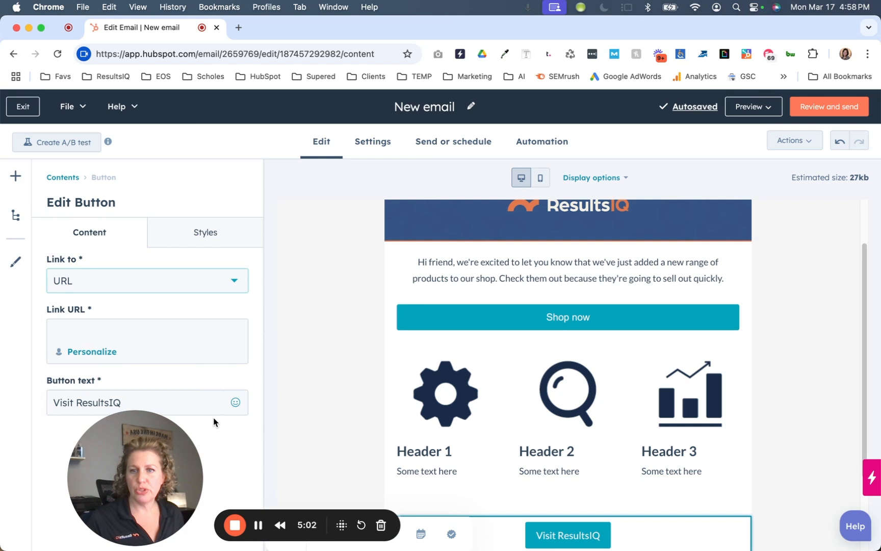
left_click(141, 344)
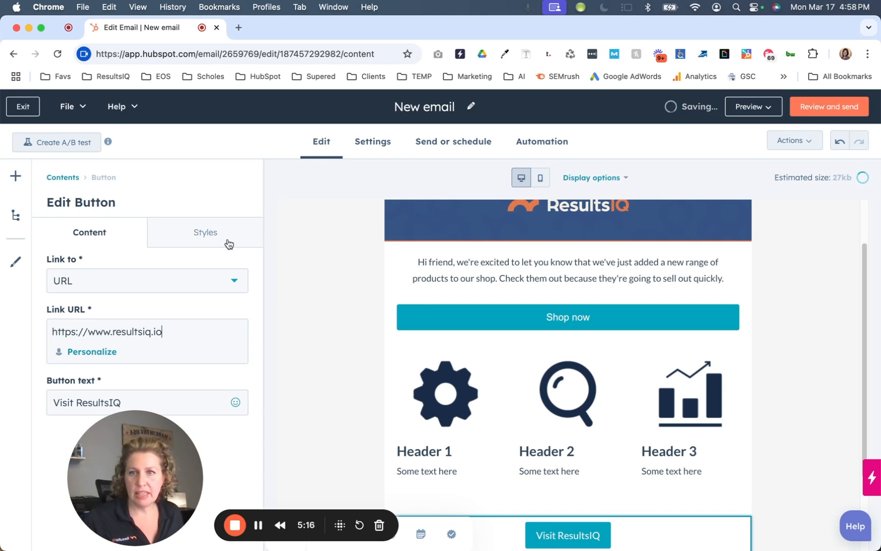
Examine the new button's style options for font, background color, corner radius, alignment and padding, and stop editing the button
left_click(209, 232)
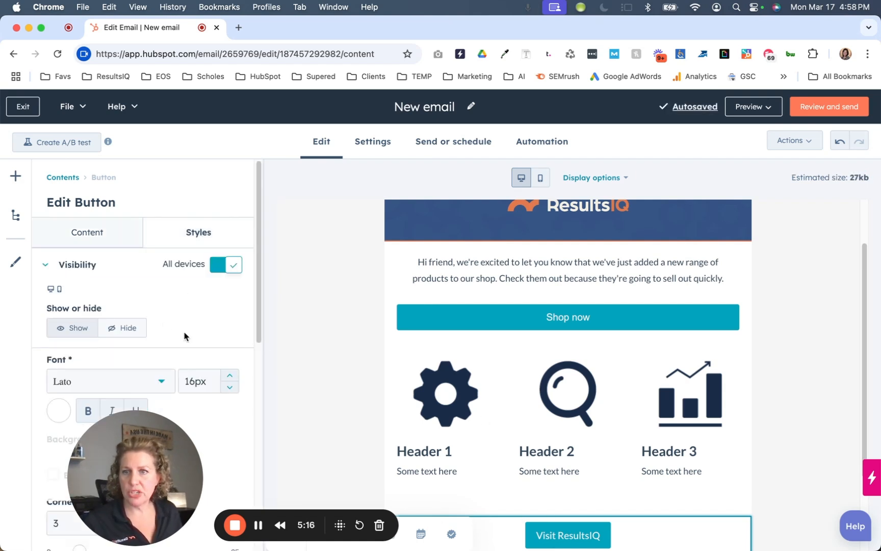
scroll(186, 331, "down", 5)
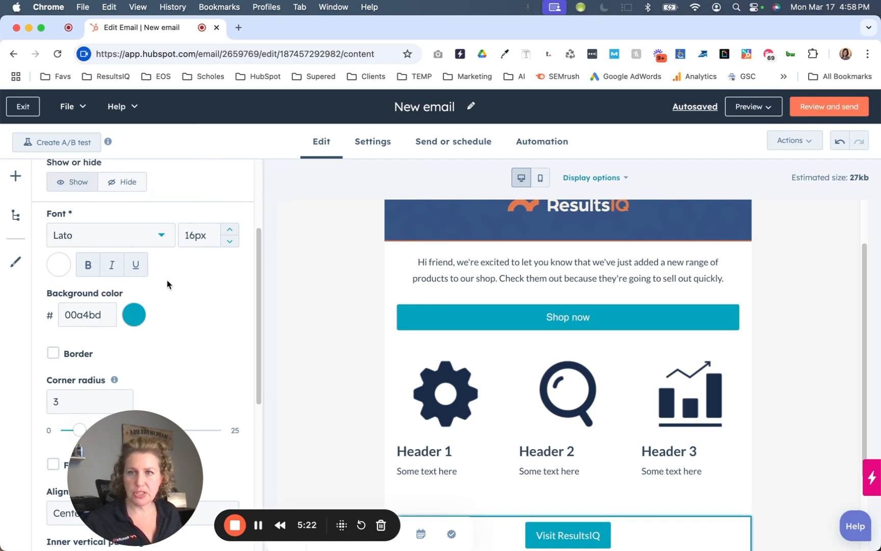
scroll(168, 284, "down", 5)
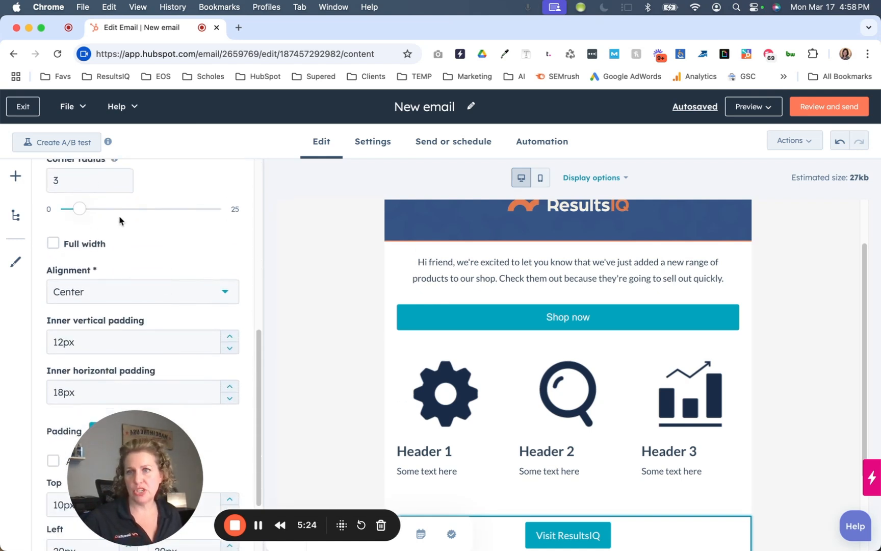
scroll(134, 286, "down", 1)
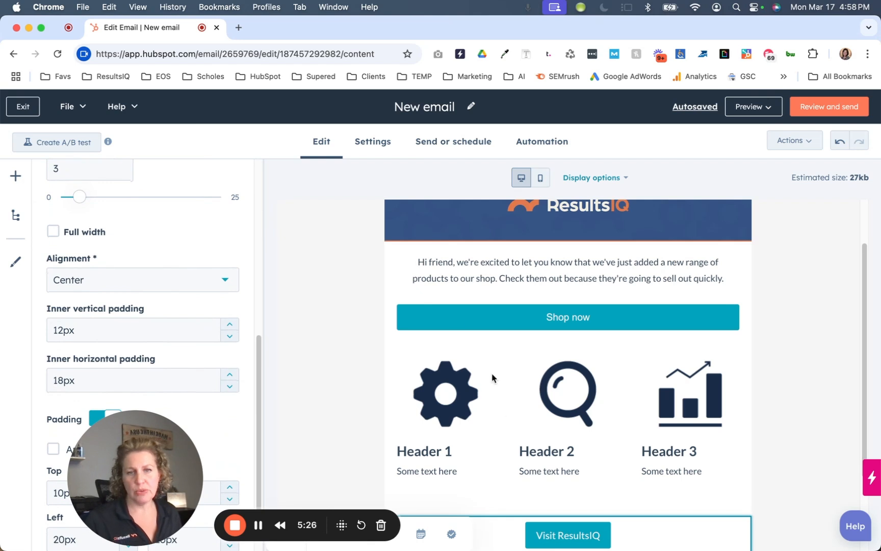
left_click(641, 499)
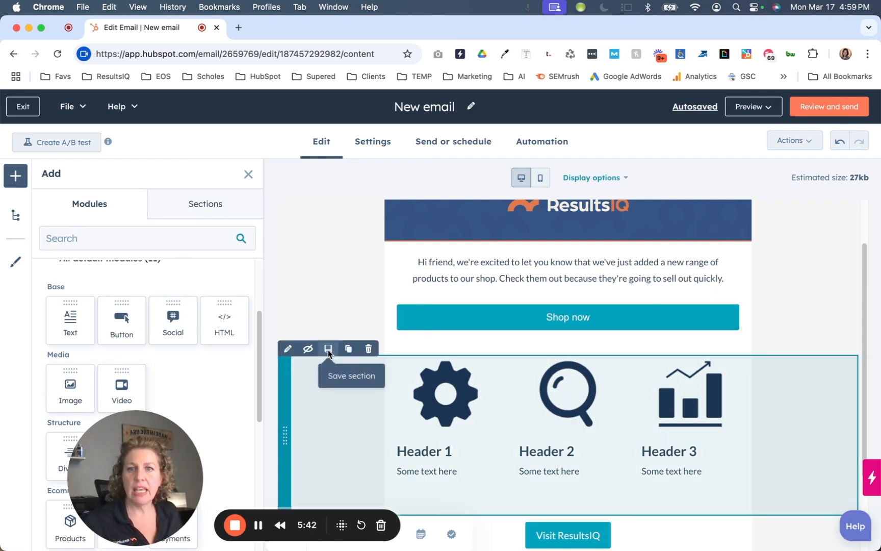
Save the three-column section as a reusable section named "Three columns - icon and text"
left_click(329, 349)
type("Three solum")
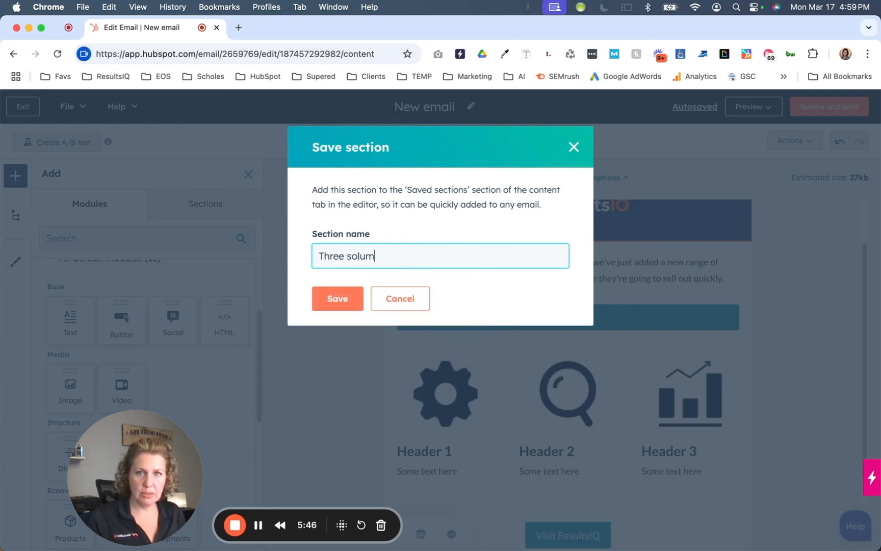
key("BackSpace")
key("BackSpace")
key("BackSpace")
key("BackSpace")
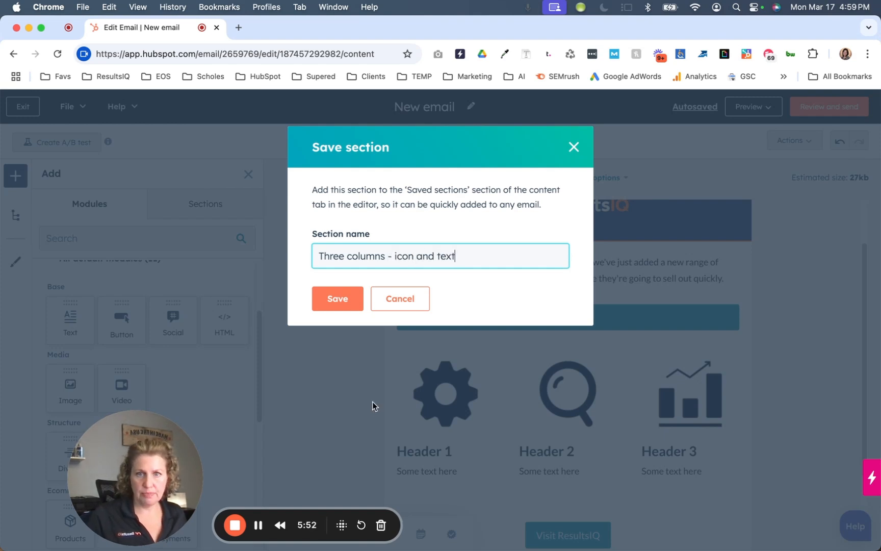
left_click(356, 296)
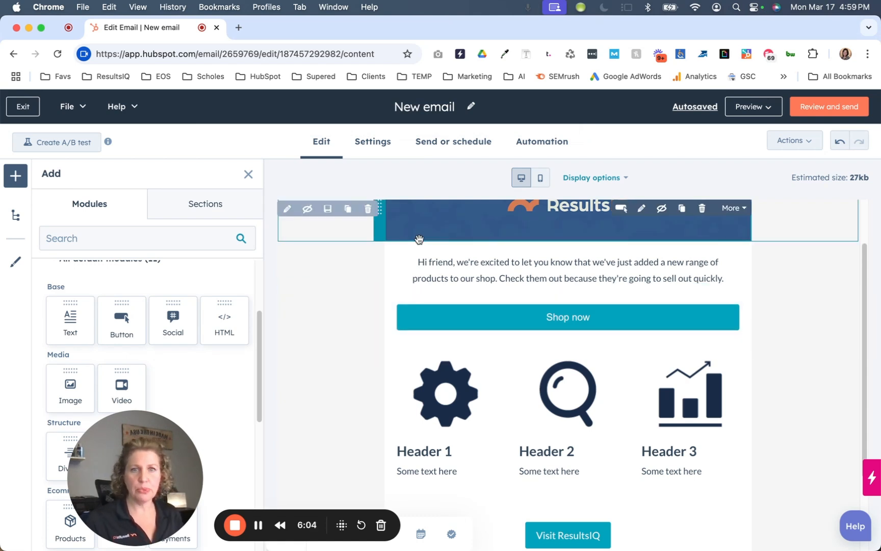
Insert the saved section "Image Left Text Righ" between the three-column section and the Visit ResultsIQ button
left_click(207, 209)
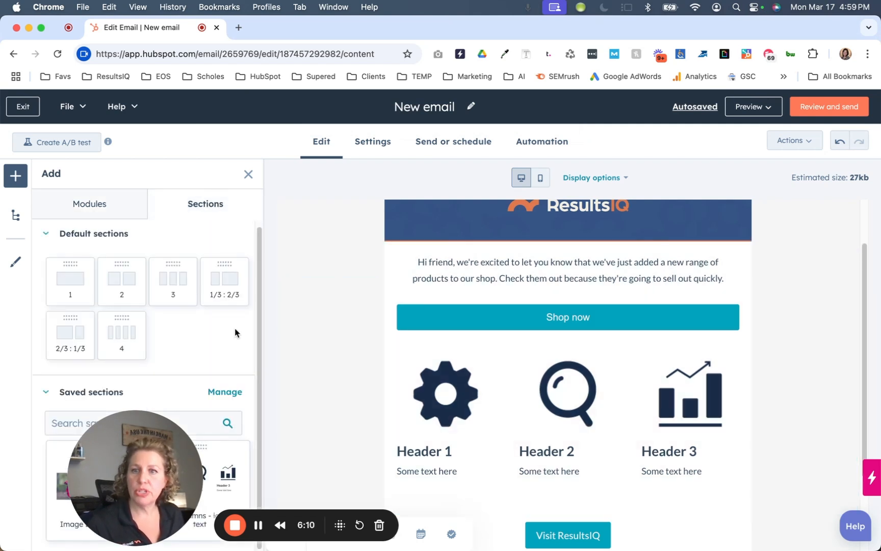
left_click_drag(165, 417, 316, 217)
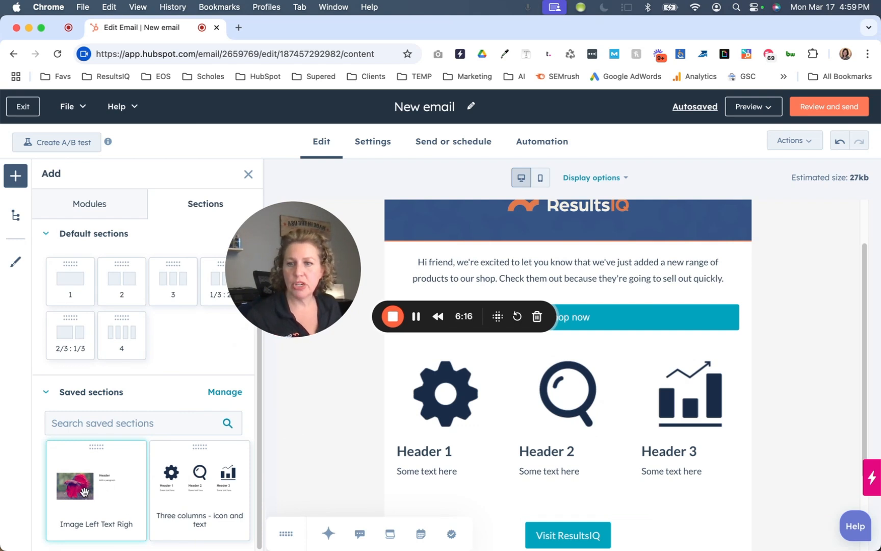
left_click_drag(85, 491, 505, 490)
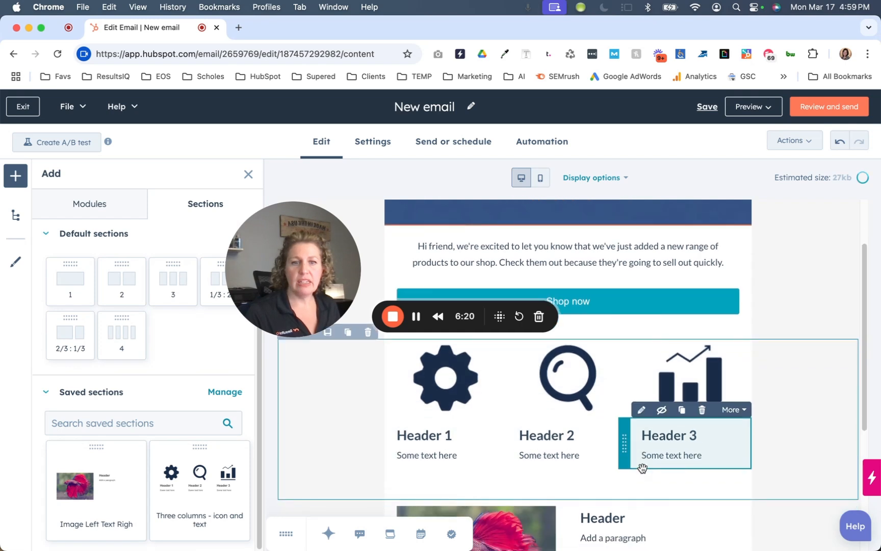
Insert the saved section "Three columns - icon and text" between the fish image section and the Visit ResultsIQ button
scroll(642, 467, "down", 2)
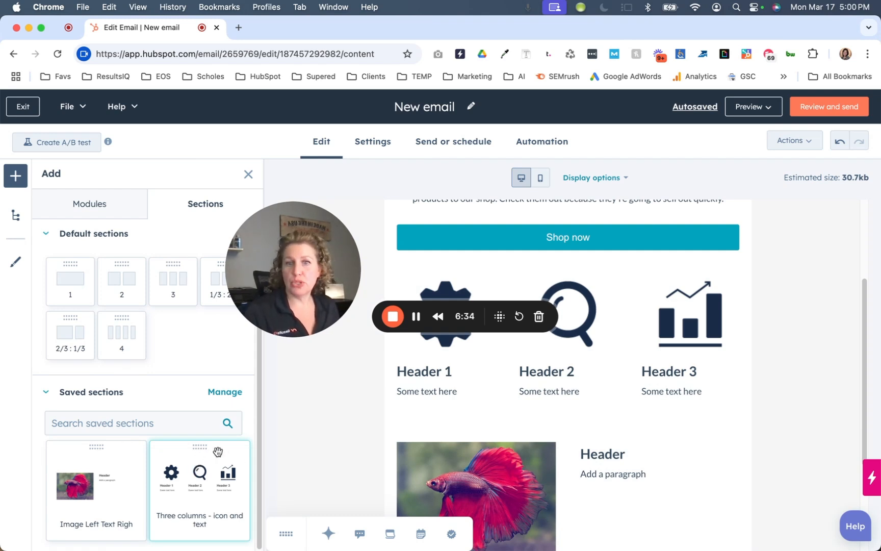
scroll(358, 427, "down", 3)
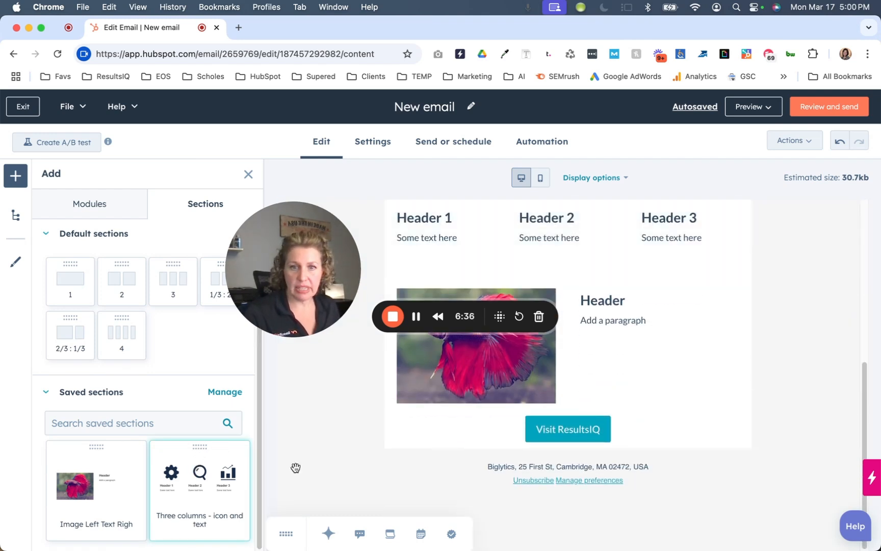
left_click_drag(200, 484, 605, 418)
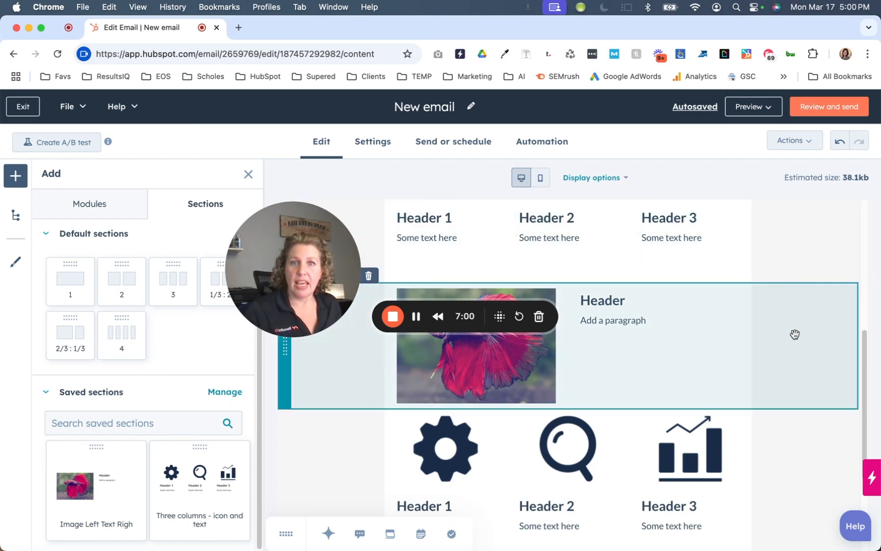
scroll(795, 334, "up", 3)
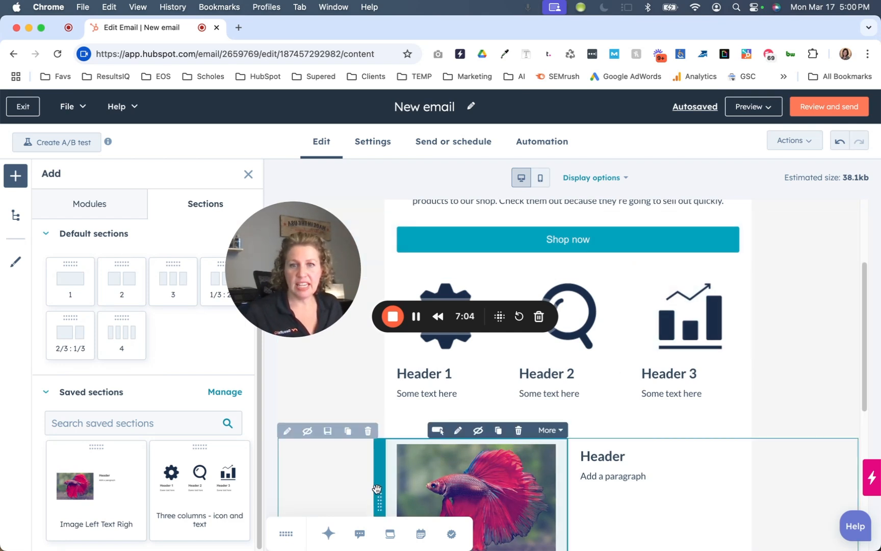
left_click_drag(456, 325, 373, 240)
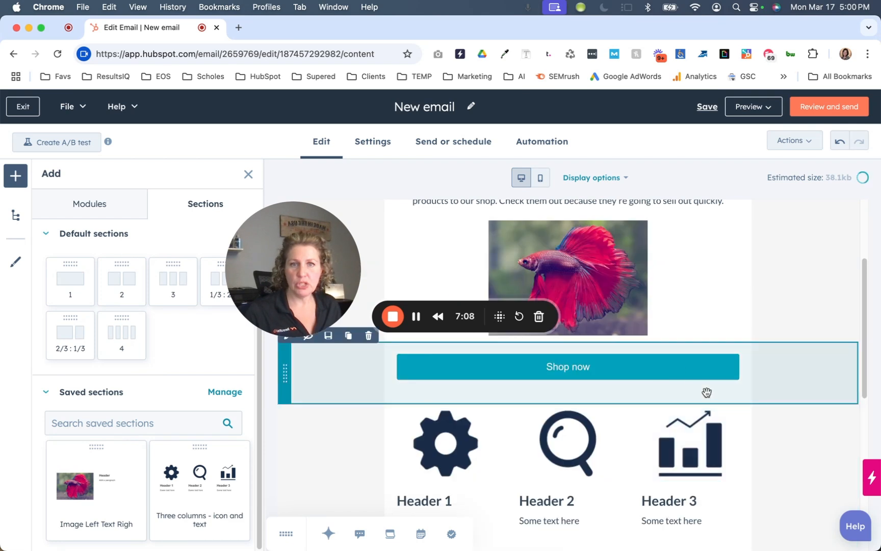
key("super+z")
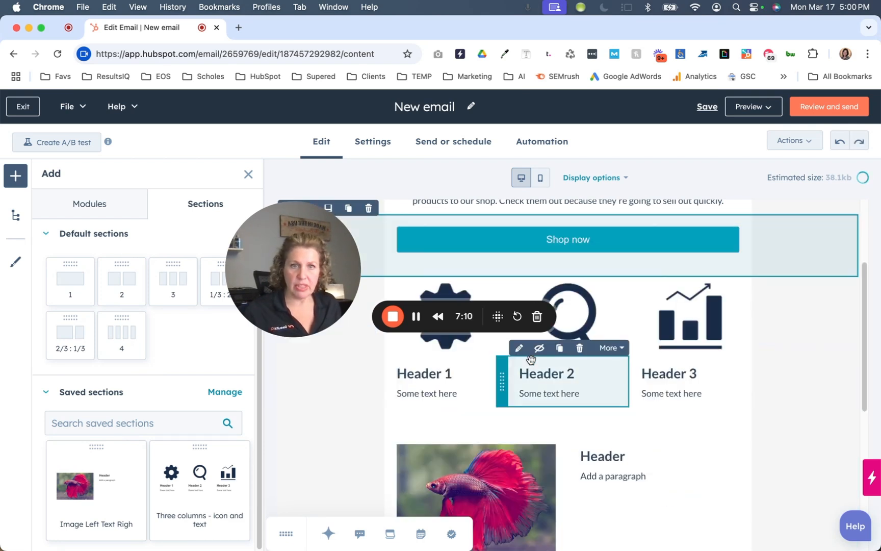
Move the whole fish image and text section directly below the Shop now button and delete that section
scroll(351, 459, "down", 2)
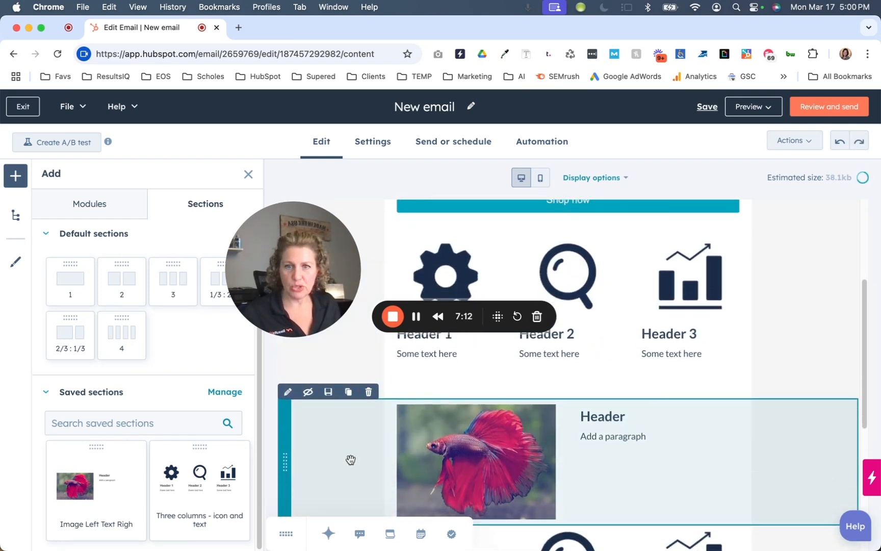
left_click_drag(279, 477, 381, 245)
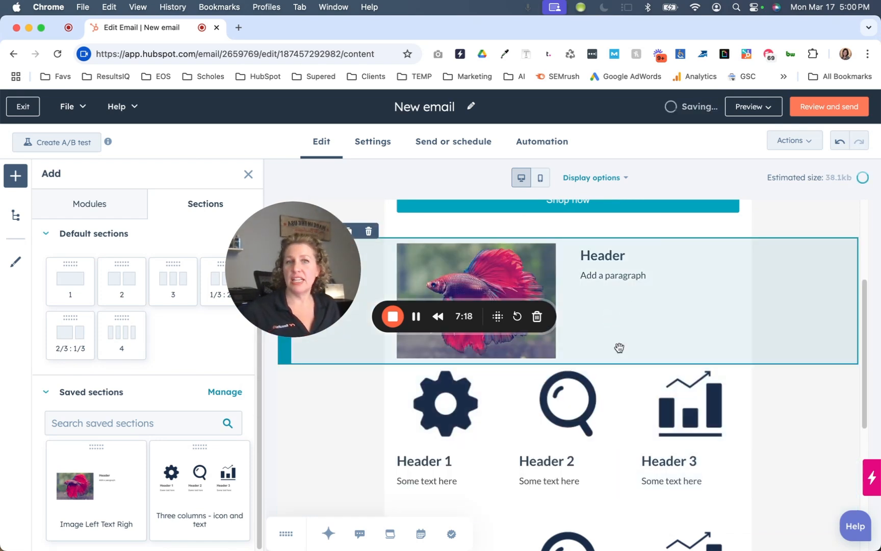
left_click_drag(338, 236, 283, 481)
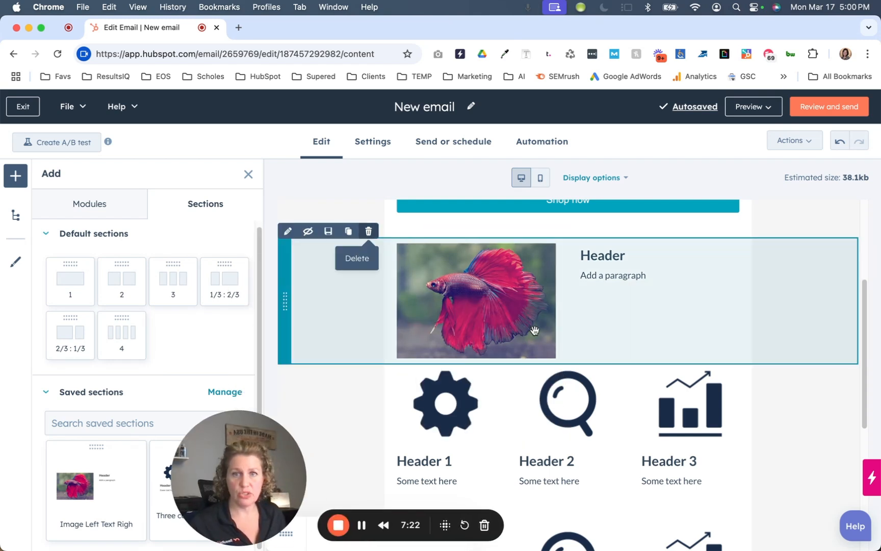
left_click(367, 232)
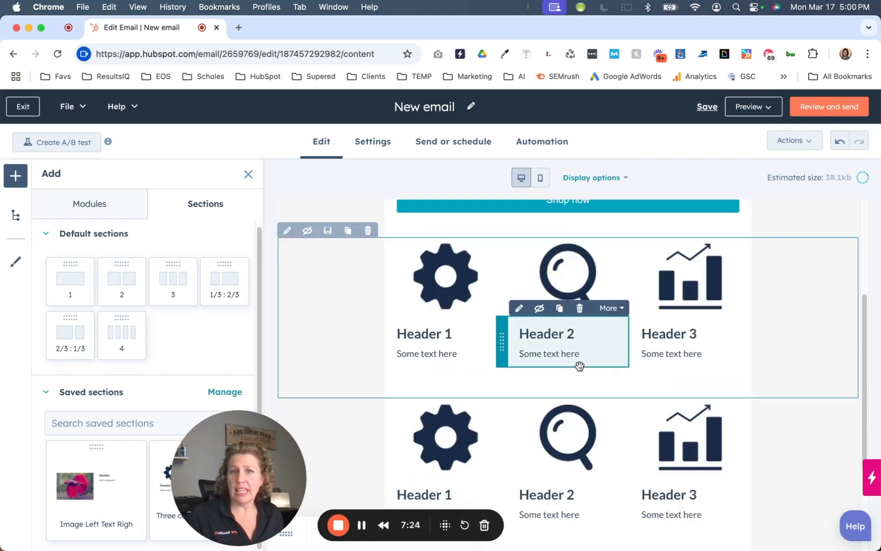